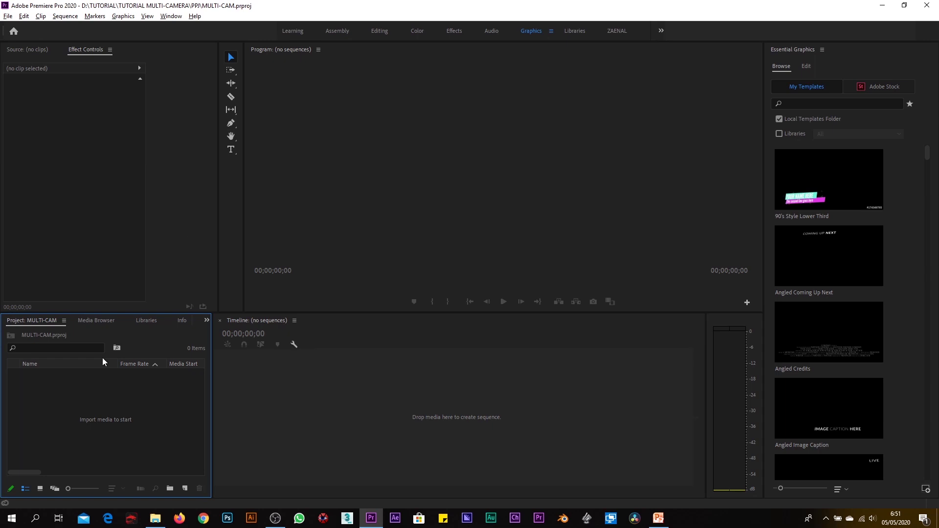
- Import the CAM 01 folder from VIDEO into the project
double_click(65, 397)
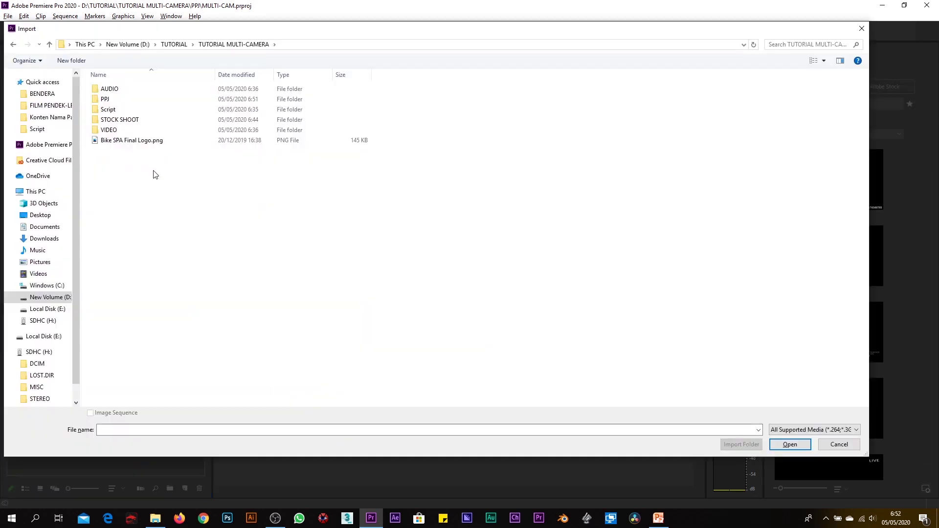
double_click(122, 131)
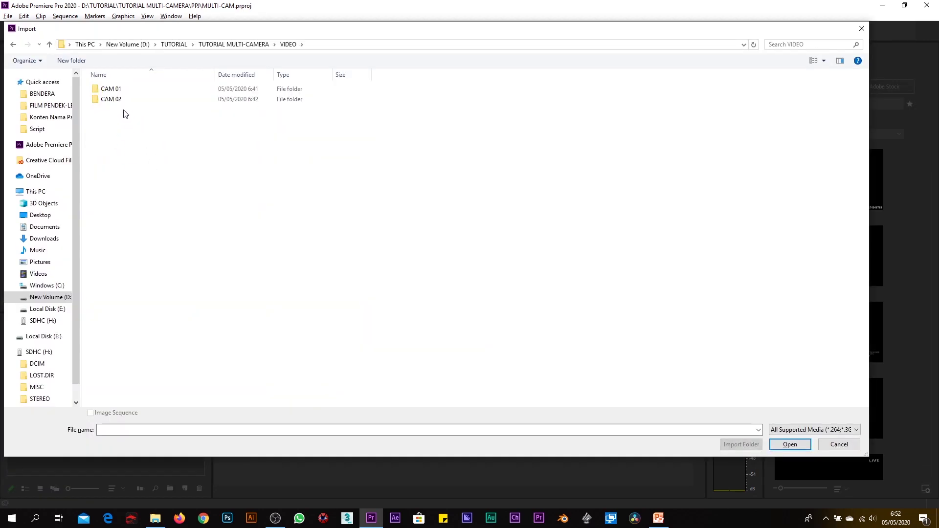
left_click(116, 90)
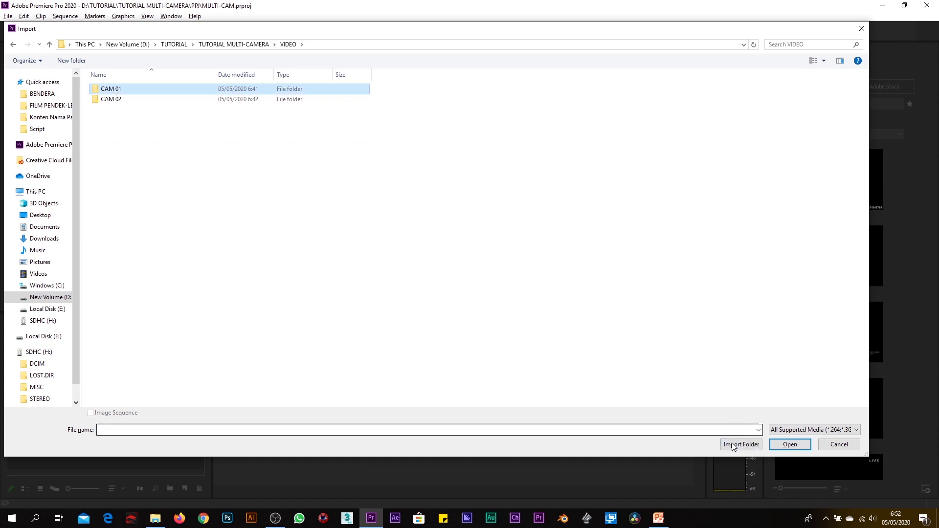
left_click(733, 445)
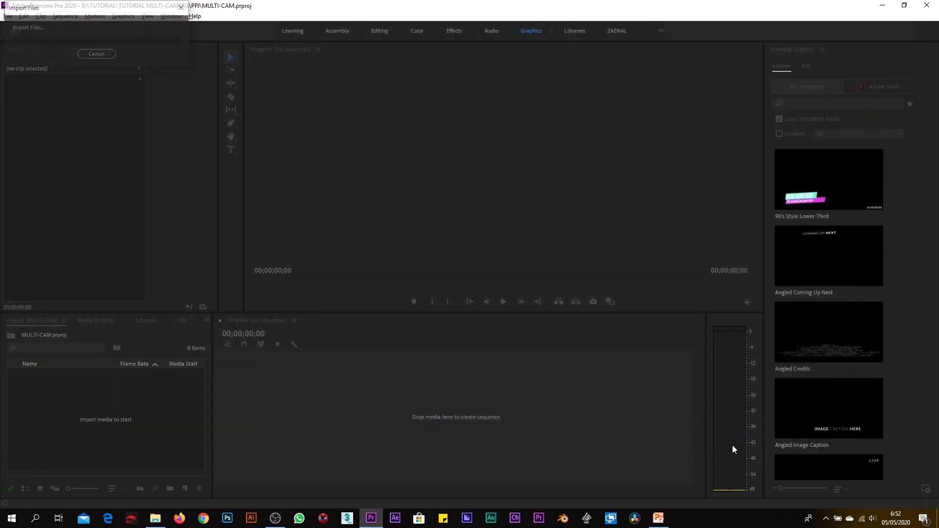
- Import the CAM 02 folder from VIDEO into the project as well
double_click(46, 406)
left_click(246, 47)
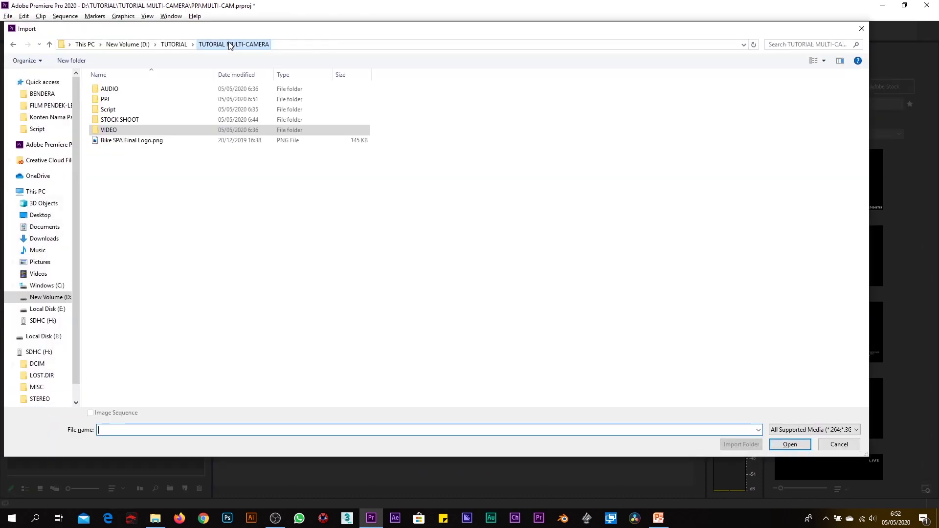
double_click(117, 131)
left_click(113, 99)
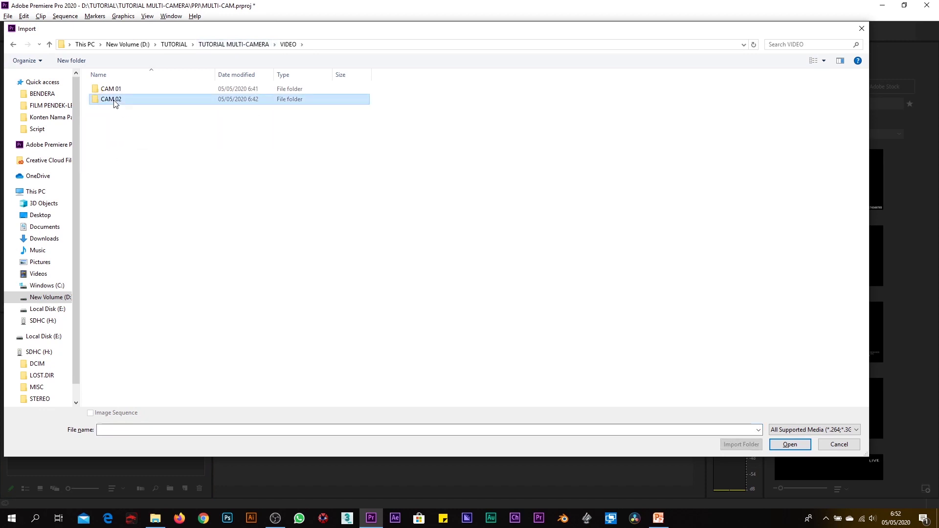
left_click(741, 443)
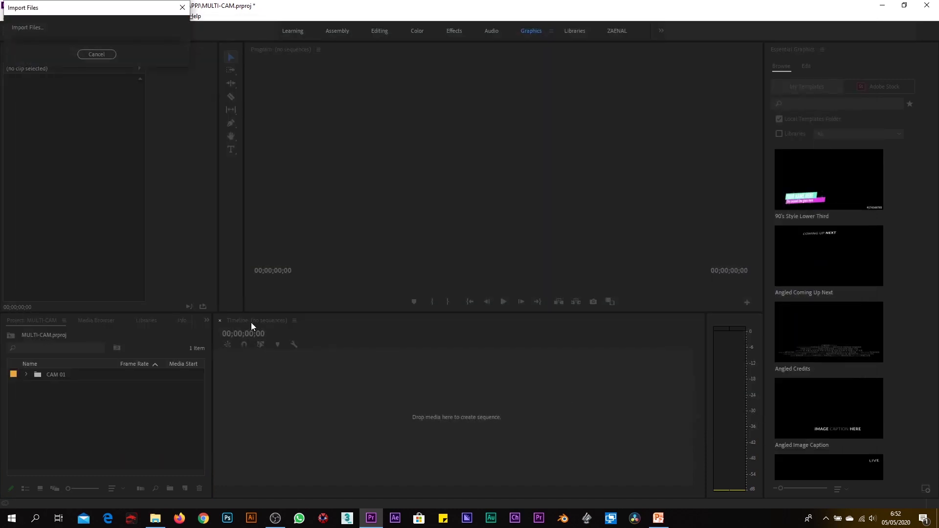
- Create a new DSLR 1080p30 sequence and name it MULTICAM AUTO
left_click(8, 16)
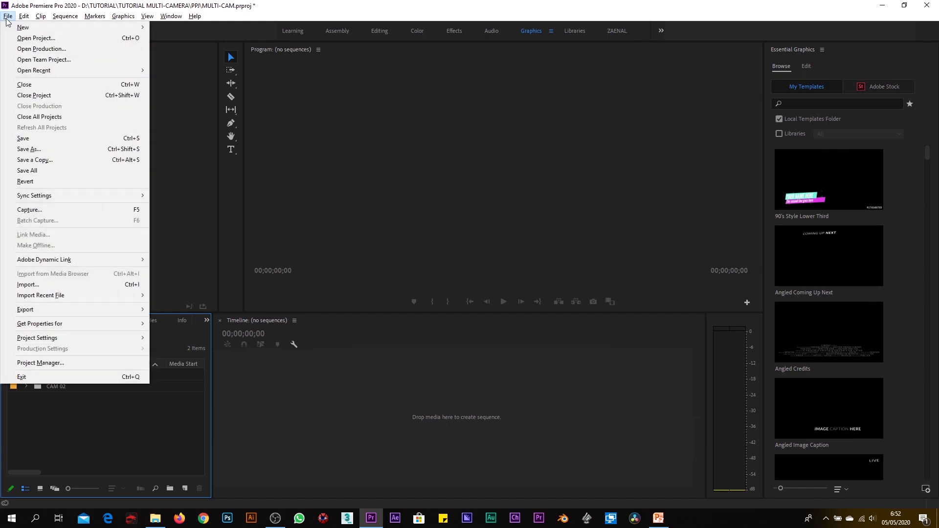
mouse_move(25, 27)
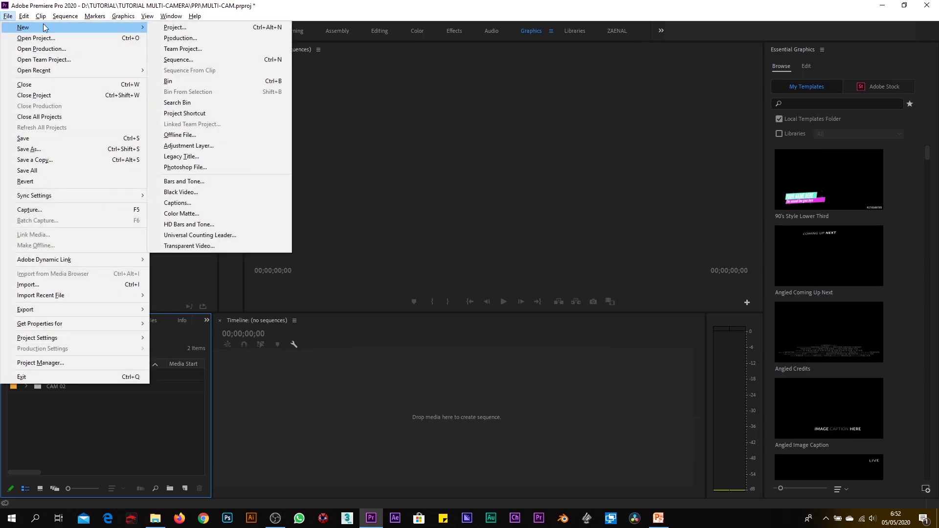
left_click(180, 59)
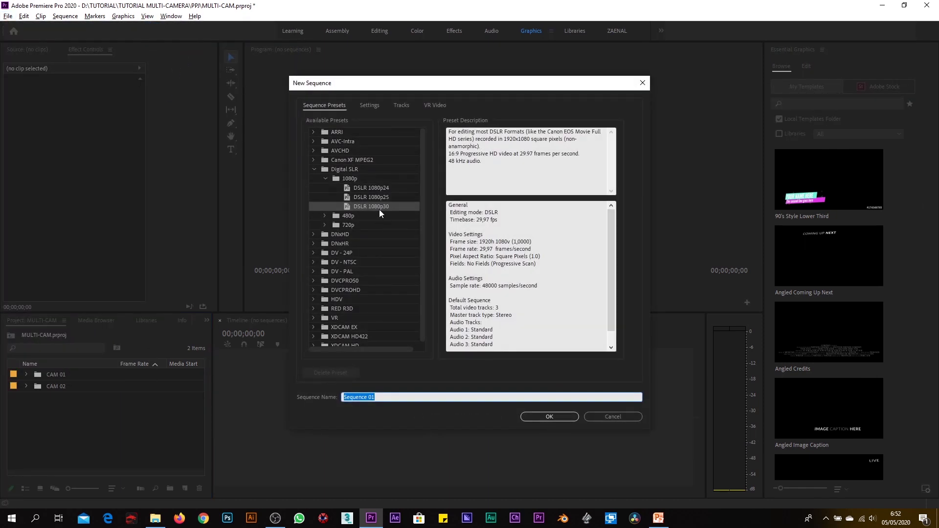
type("M")
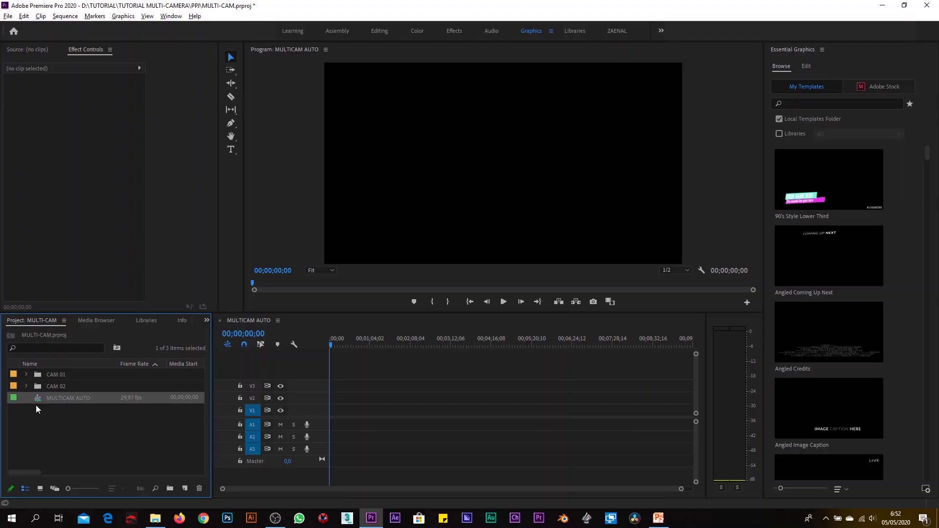
- Put MVI_2854.MOV on track 1 and C0063.MP4 on track 2 of the sequence
left_click(26, 374)
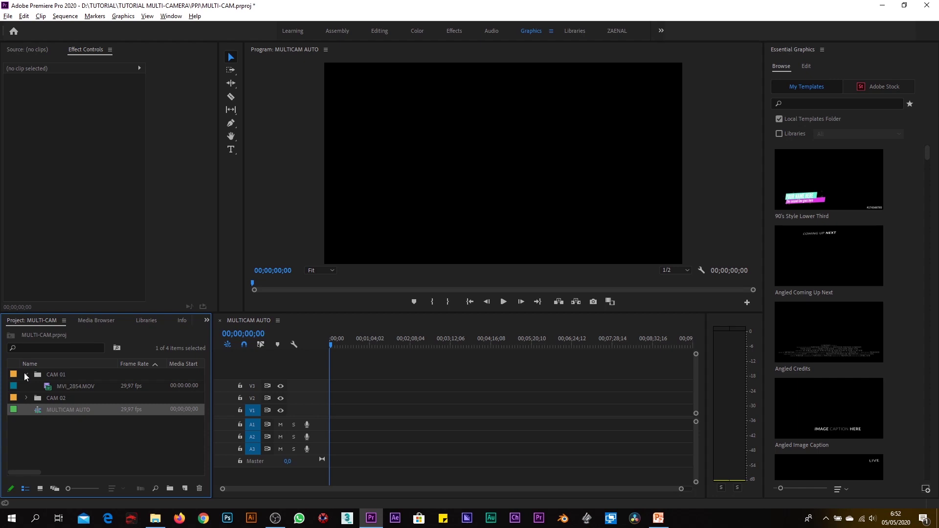
left_click(51, 387)
left_click_drag(50, 386, 322, 414)
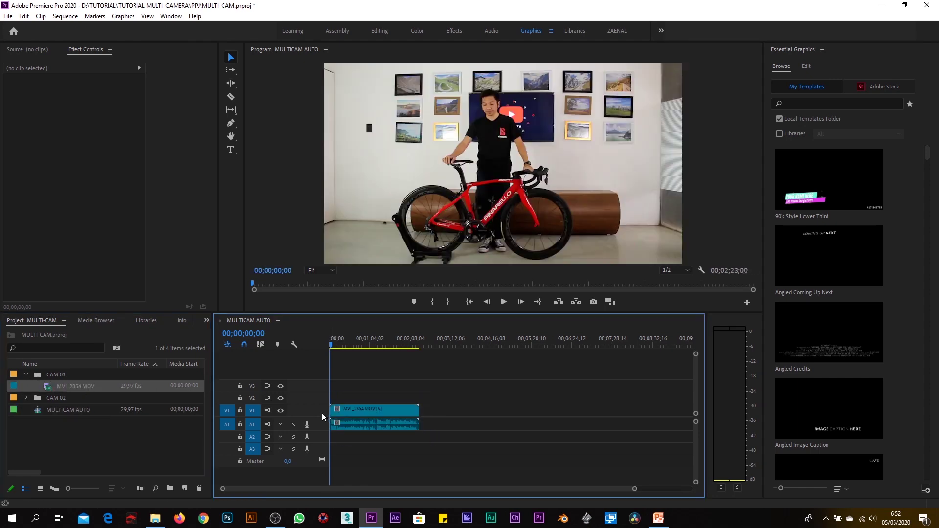
left_click(27, 397)
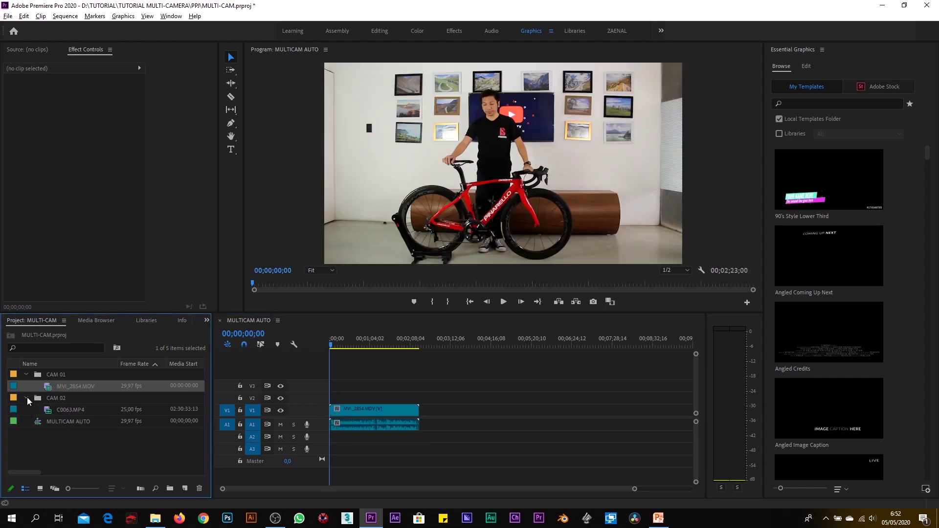
mouse_move(53, 410)
left_mouse_down()
mouse_move(332, 439)
mouse_move(341, 398)
mouse_move(332, 394)
left_mouse_up()
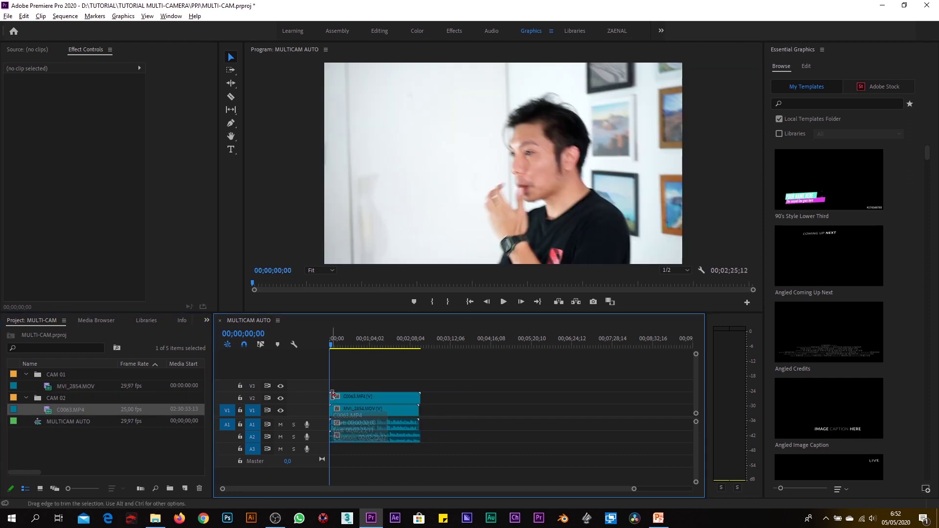
- Preview the stacked clips from about 19 seconds, then select both clips
left_click(341, 345)
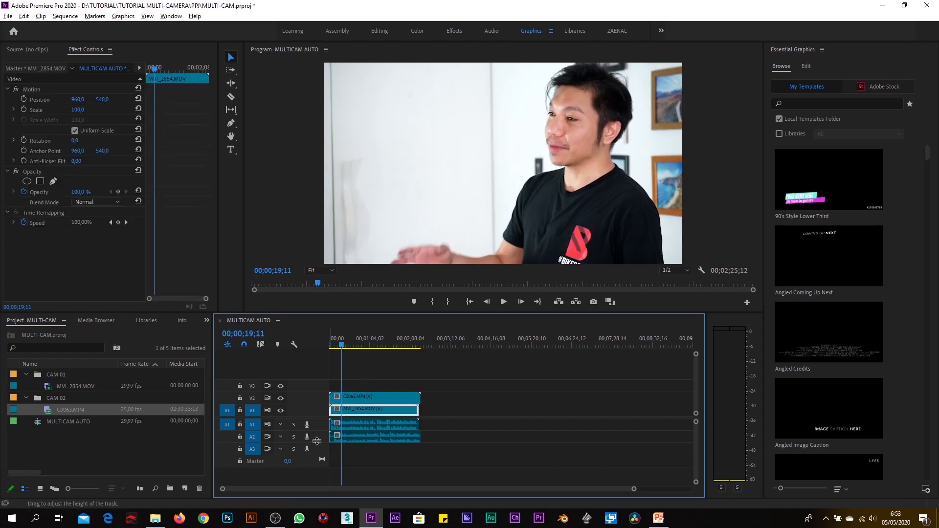
key("=")
key("=")
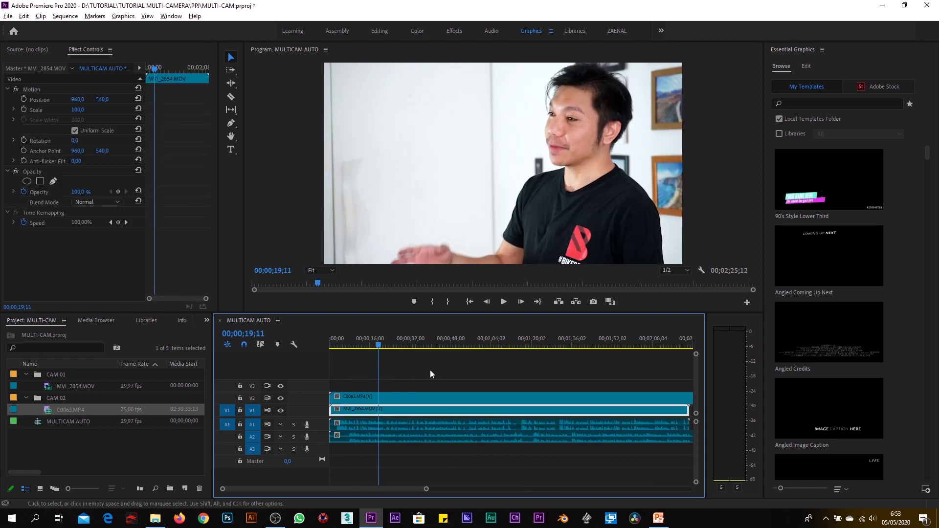
key("space")
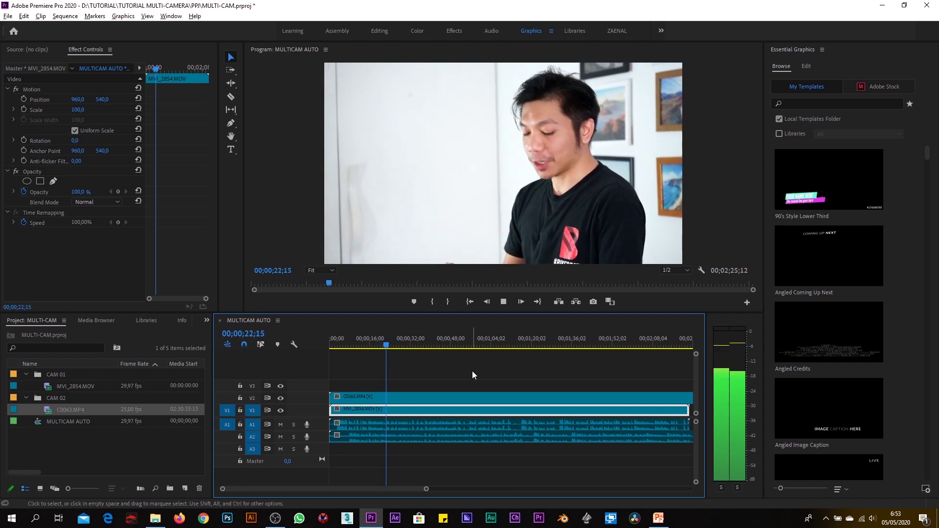
key("space")
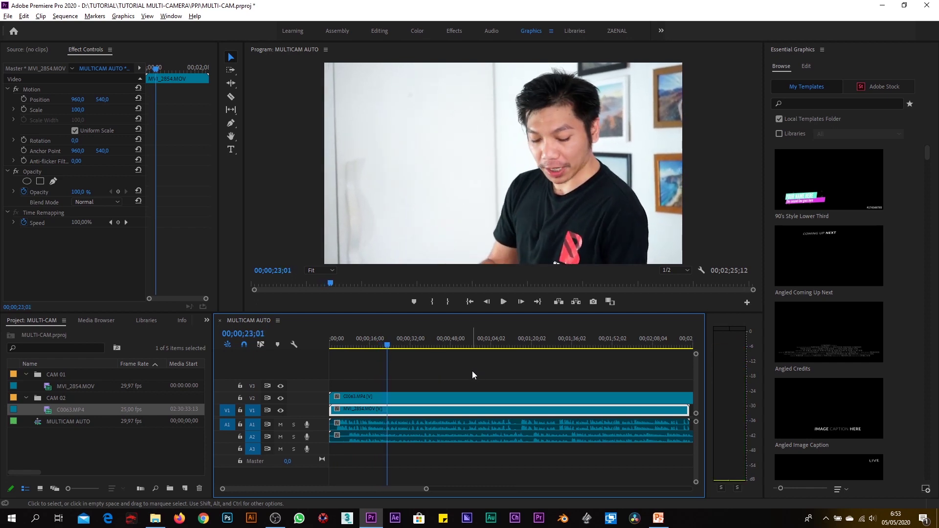
key("minus")
mouse_move(412, 376)
left_mouse_down()
mouse_move(471, 478)
mouse_move(429, 407)
left_mouse_up()
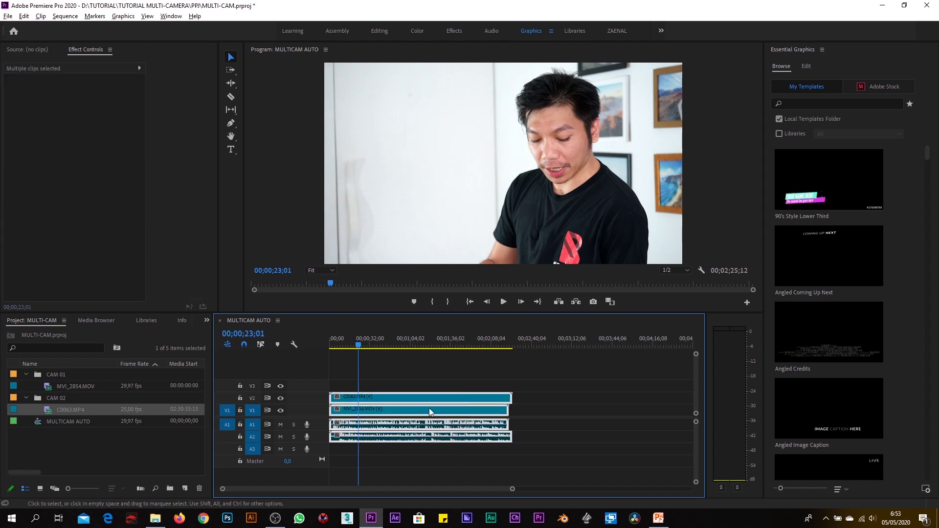
left_click(41, 16)
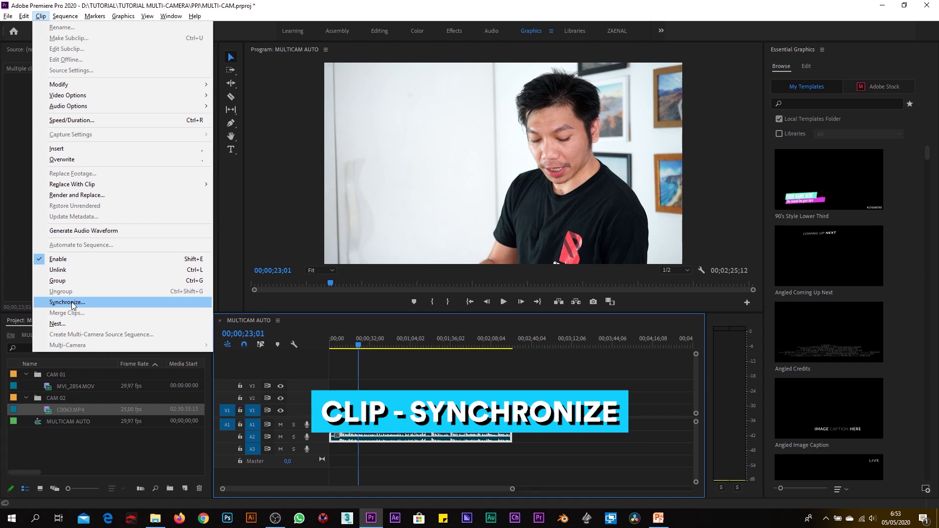
- Synchronize both camera clips by audio and play the result from about 12 seconds
left_click(383, 370)
left_click_drag(383, 370, 421, 435)
right_click(408, 412)
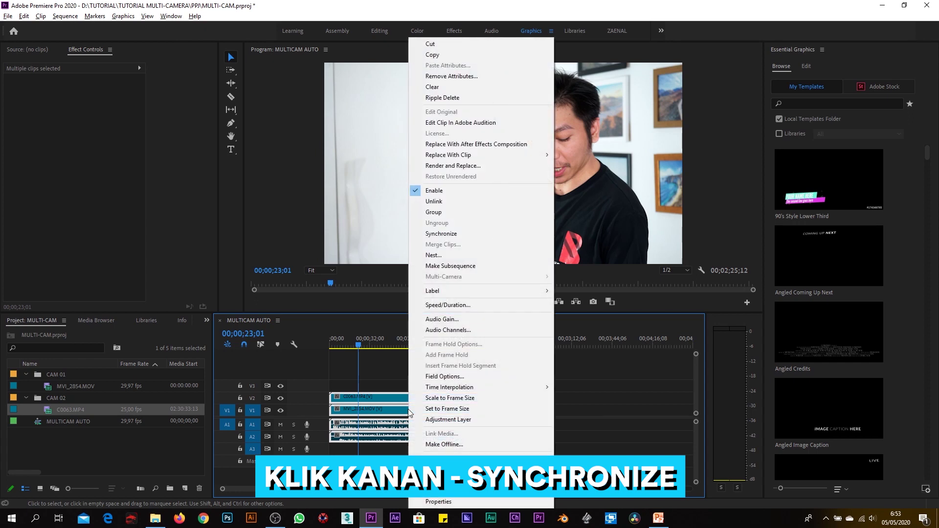
left_click(460, 236)
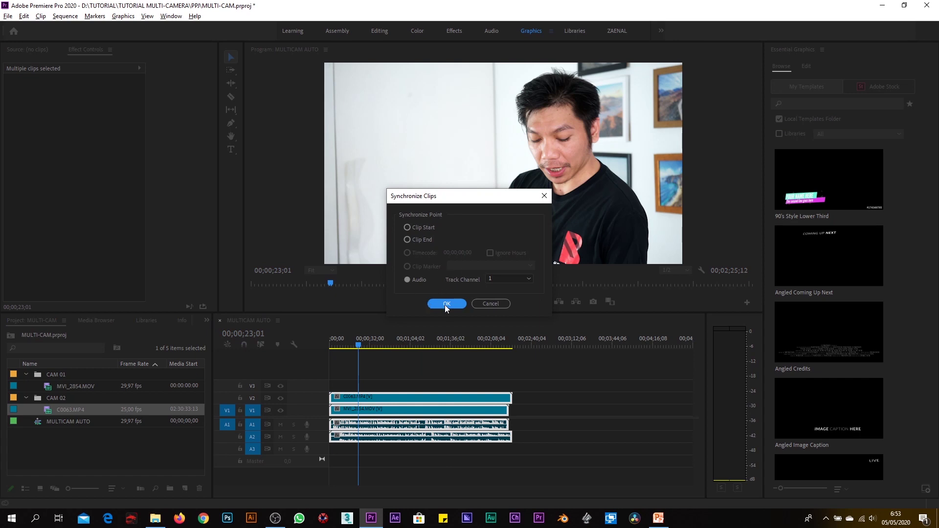
left_click(415, 280)
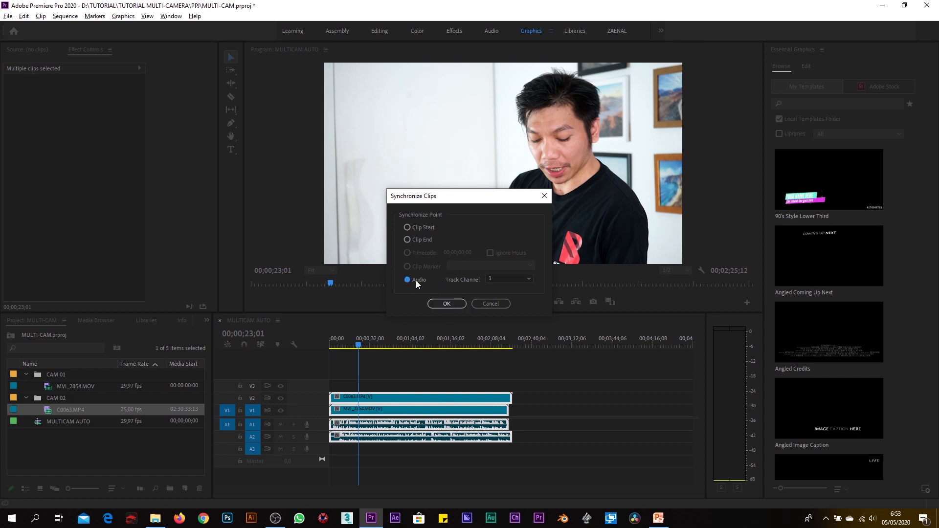
left_click(447, 304)
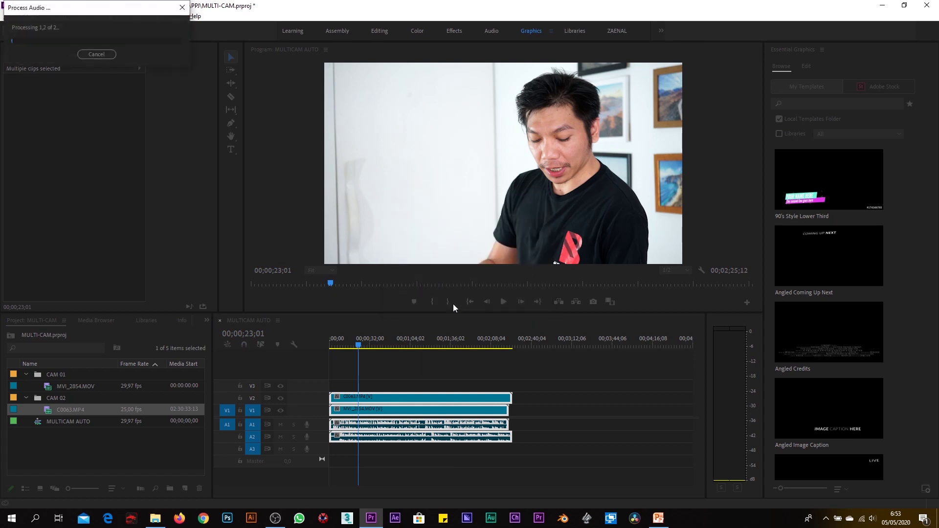
left_click_drag(101, 16, 451, 274)
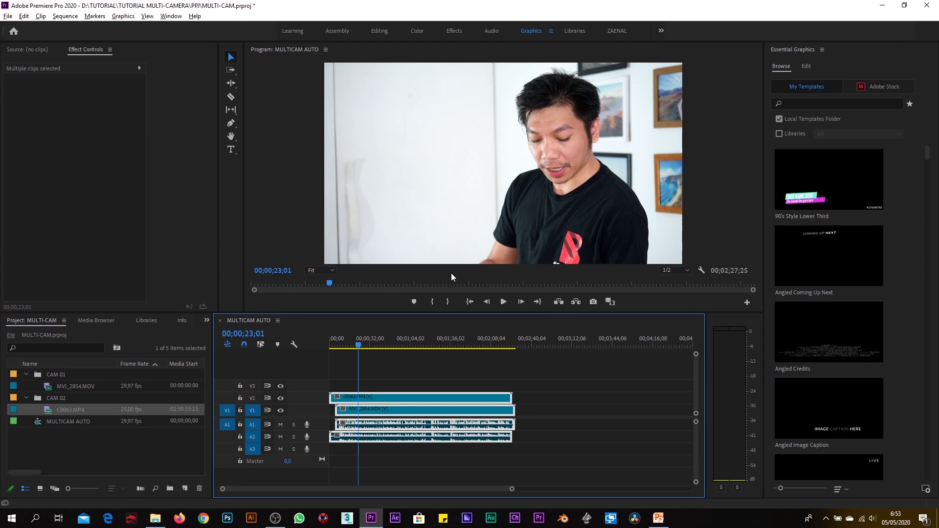
left_click(345, 345)
key("space")
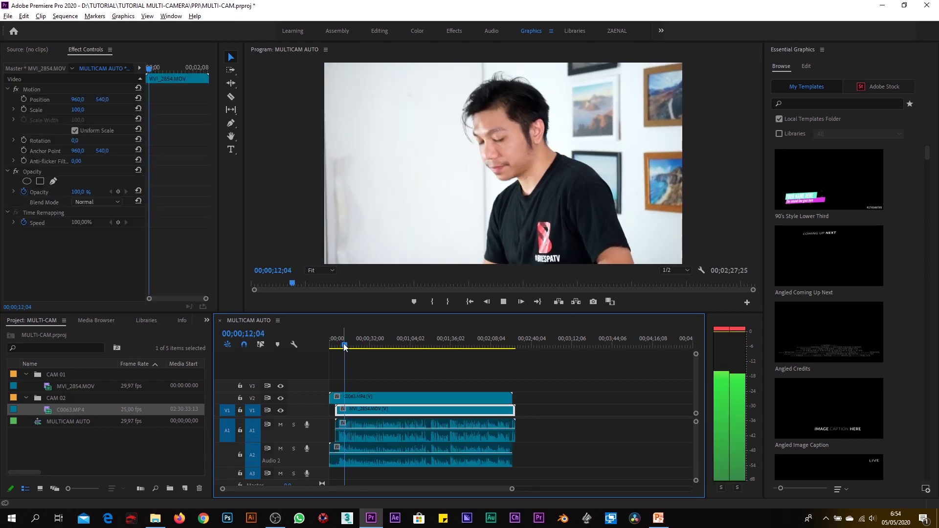
- Unlink the C0063 audio on A2 from its video
key("=")
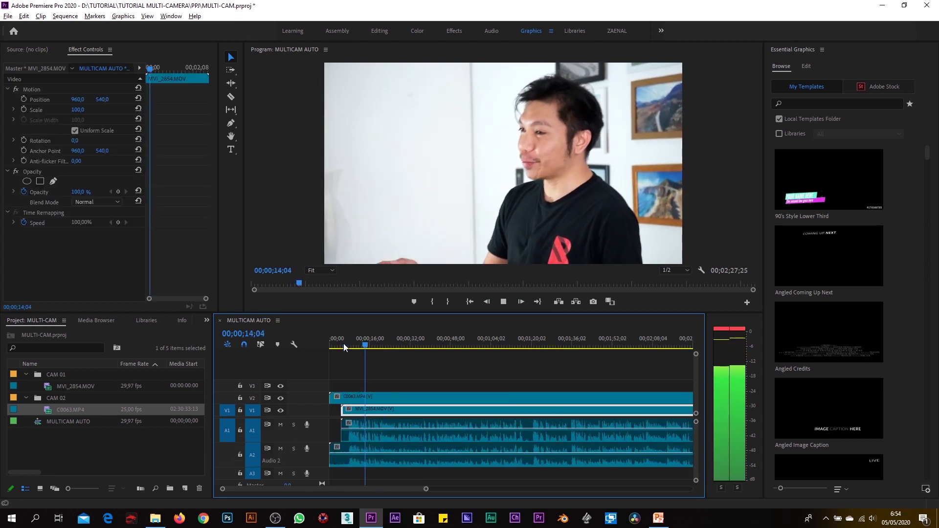
key("minus")
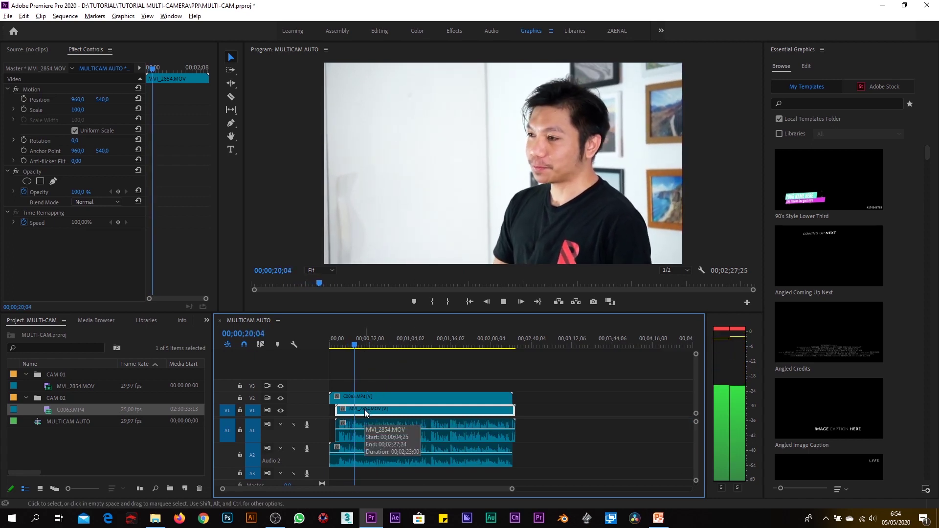
key("space")
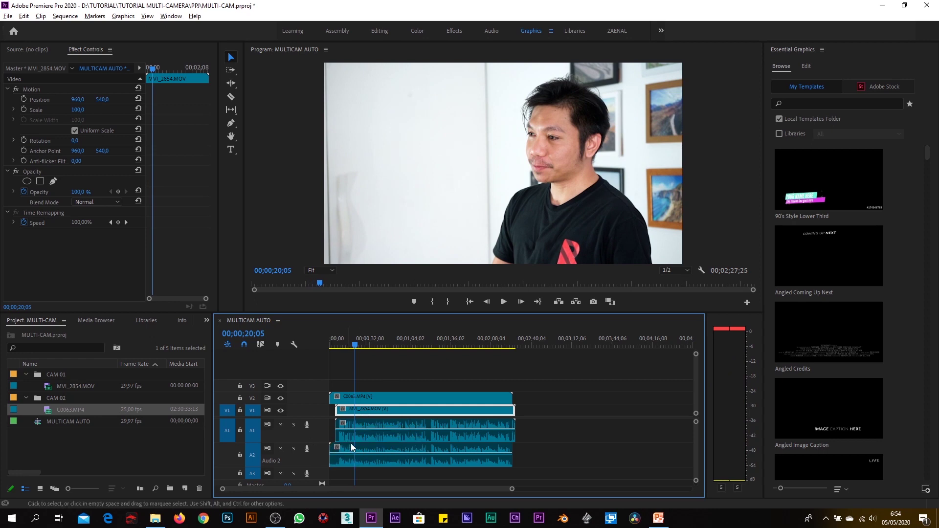
left_click(351, 459)
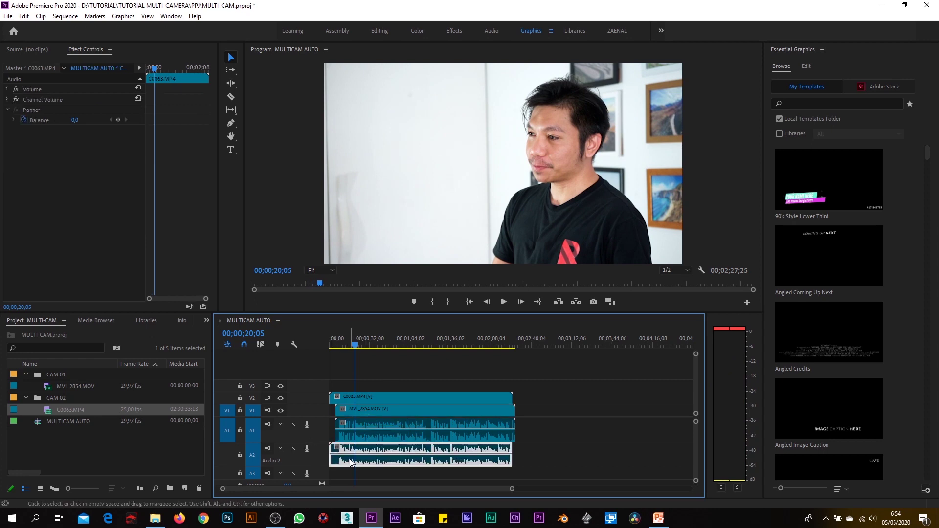
right_click(381, 460)
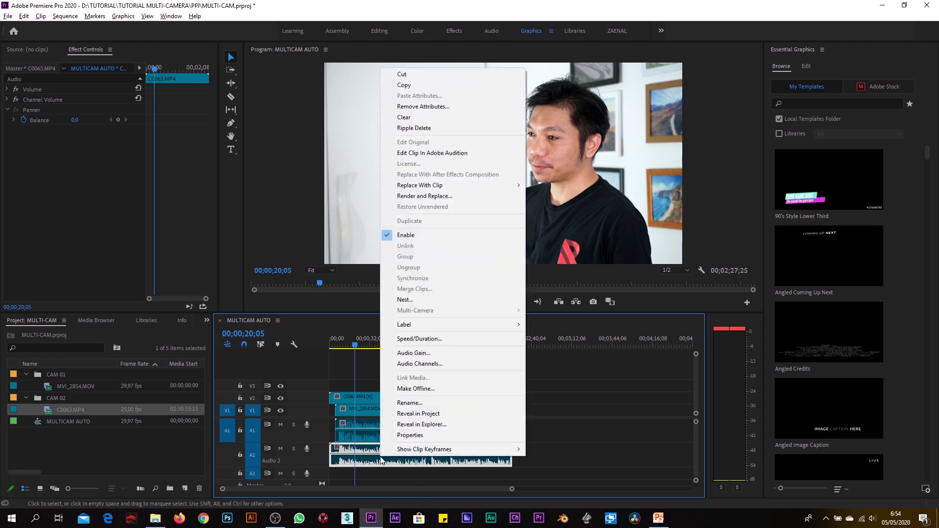
left_click(415, 246)
- Play from 08;27 to check the audio, then delete the C0063 audio clip from A2
left_click(371, 369)
left_click(342, 341)
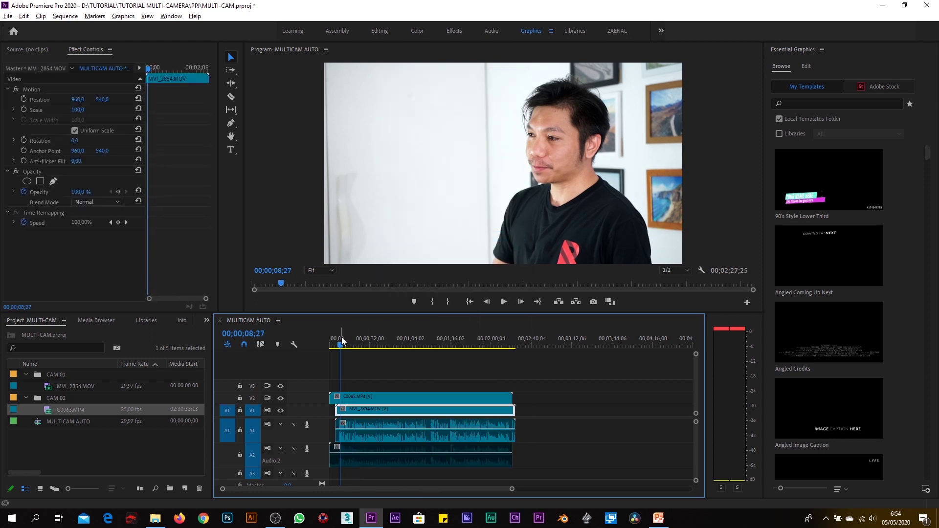
key("space")
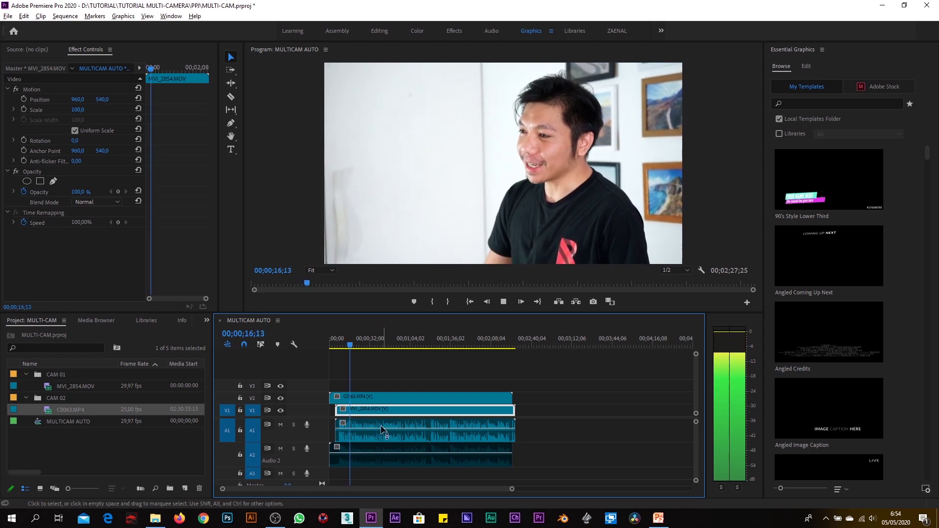
key("space")
left_click(377, 459)
key("Delete")
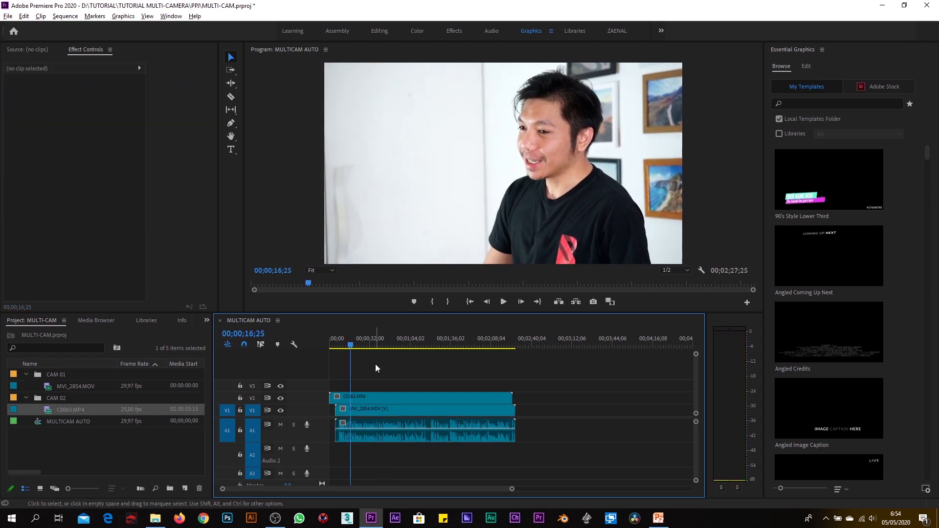
scroll(474, 363, "up", 5)
left_click(440, 409)
- Cut all clips at 07;22, delete the parts before, and ripple-delete the gap at the start
left_click(513, 338)
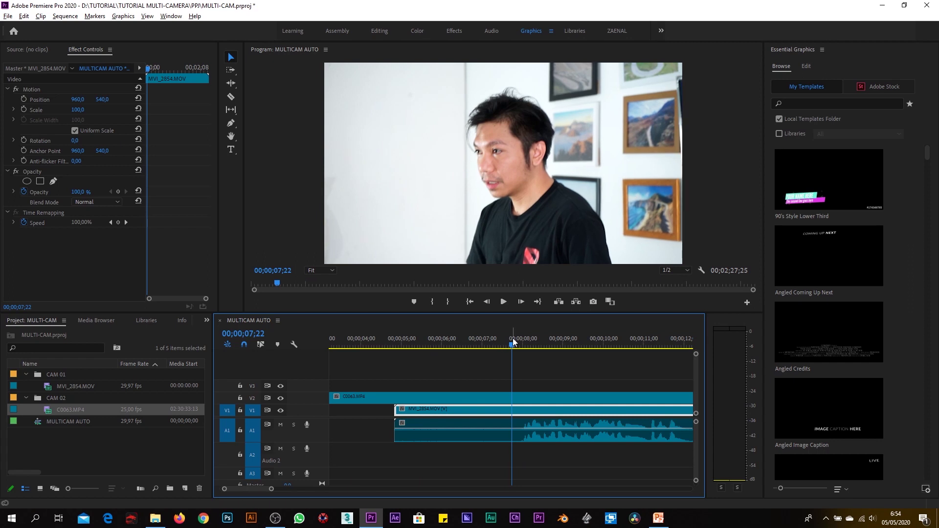
key("ctrl+k")
left_click_drag(504, 382, 454, 444)
key("Delete")
key("backslash")
right_click(346, 398)
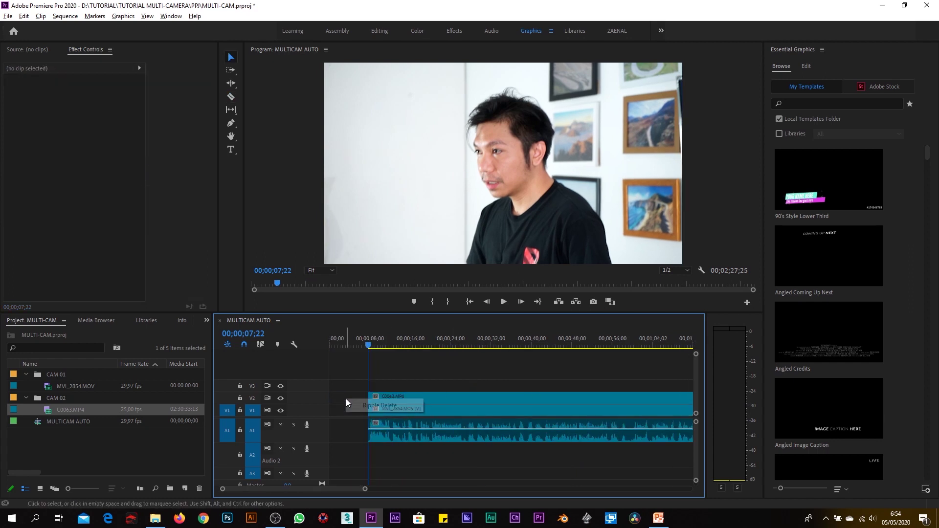
left_click(379, 405)
scroll(540, 356, "down", 10)
- Razor-cut all tracks at 02;15;16, delete everything after, and select the remaining clips
key("space")
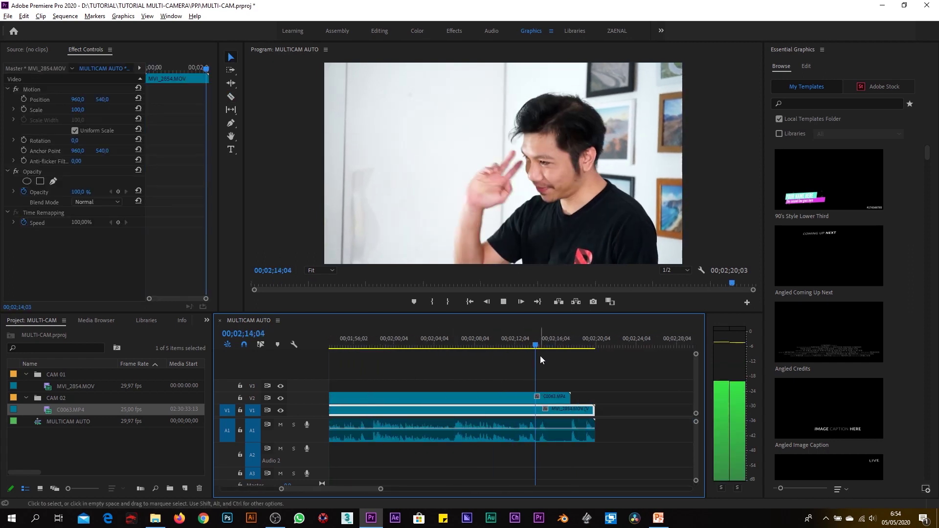
key("space")
left_click(539, 360)
key("c")
left_click(551, 397, "shift")
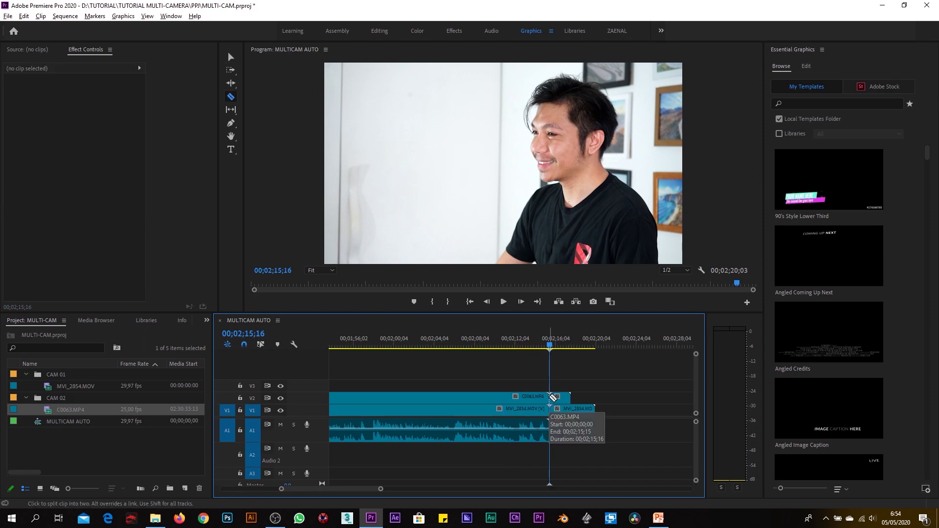
key("v")
left_click(573, 410)
key("Delete")
key("minus")
key("minus")
key("minus")
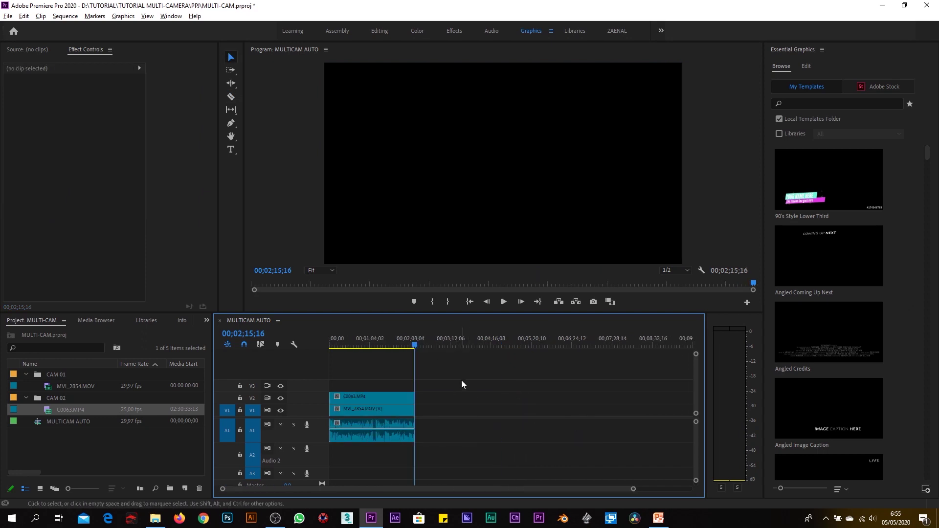
left_click_drag(462, 412, 364, 442)
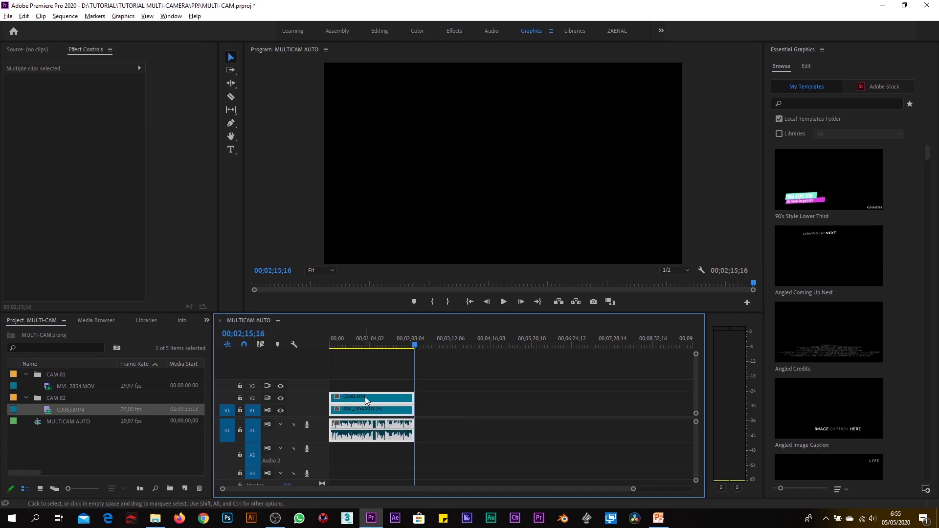
left_click(41, 17)
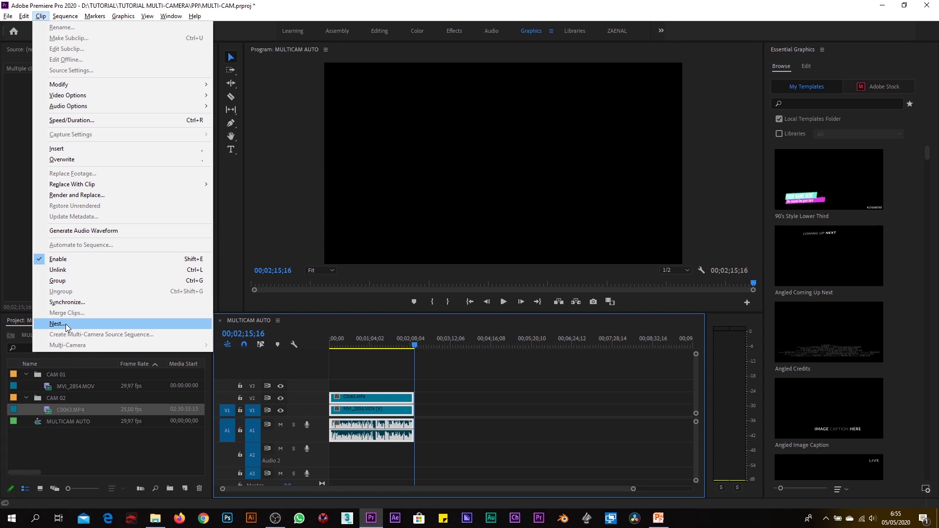
- Nest both selected camera clips into a sequence named 'Multicam seq'
left_click(368, 375)
left_click_drag(368, 374, 394, 448)
right_click(368, 412)
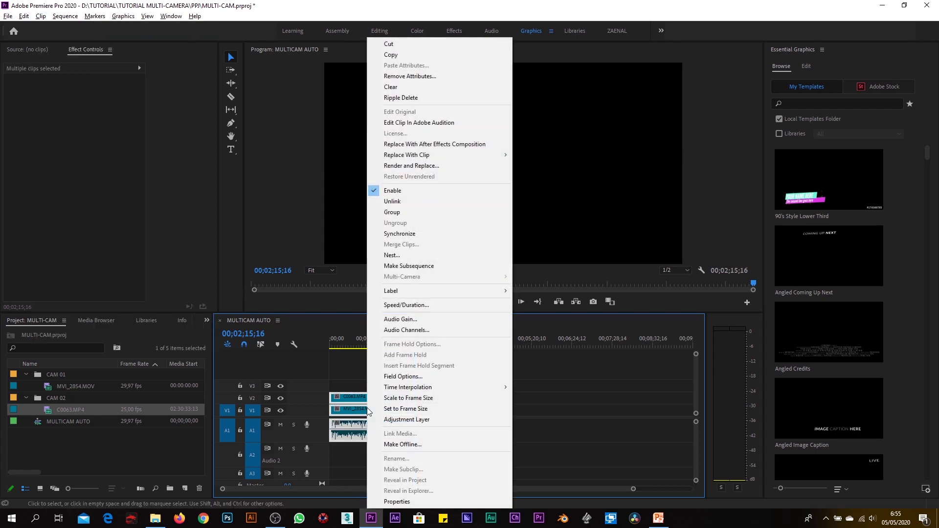
left_click(390, 256)
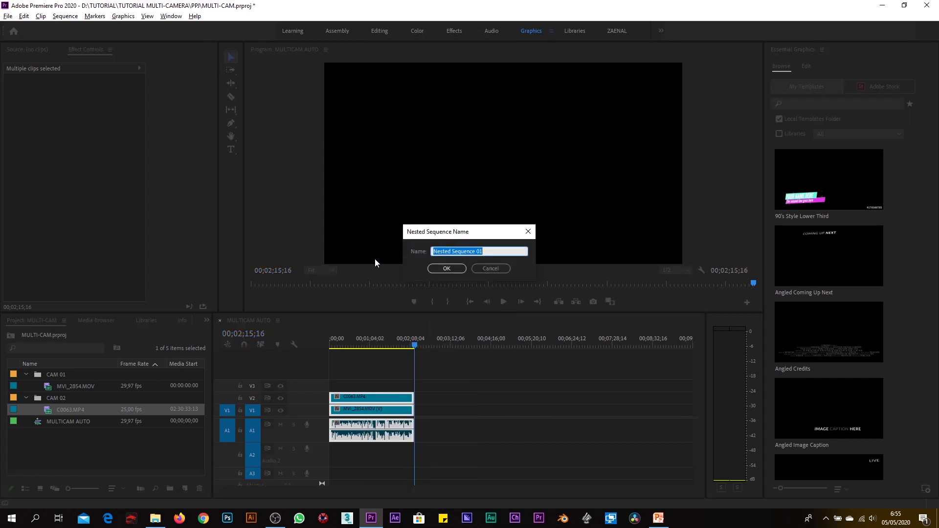
type("Mu")
key("Return")
left_click(357, 345)
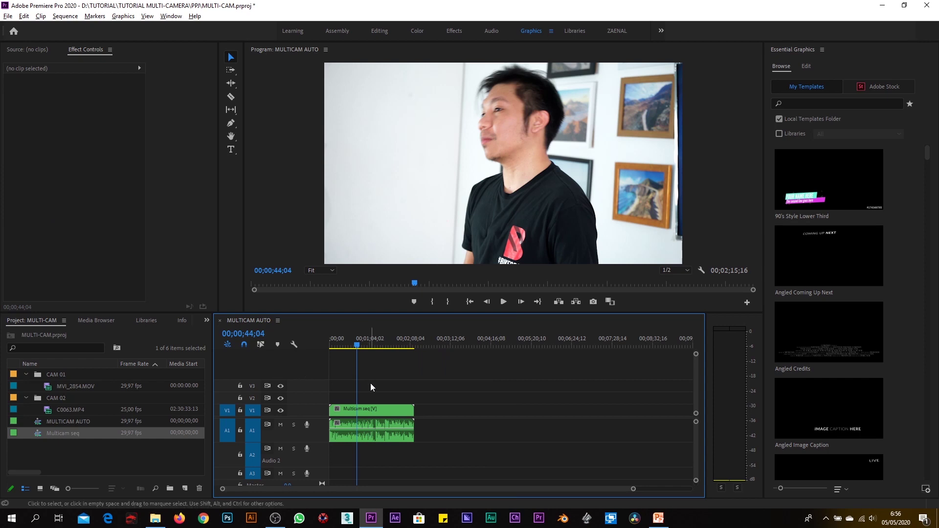
- Enable Multi-Camera on the Multicam seq clip
left_click(377, 411)
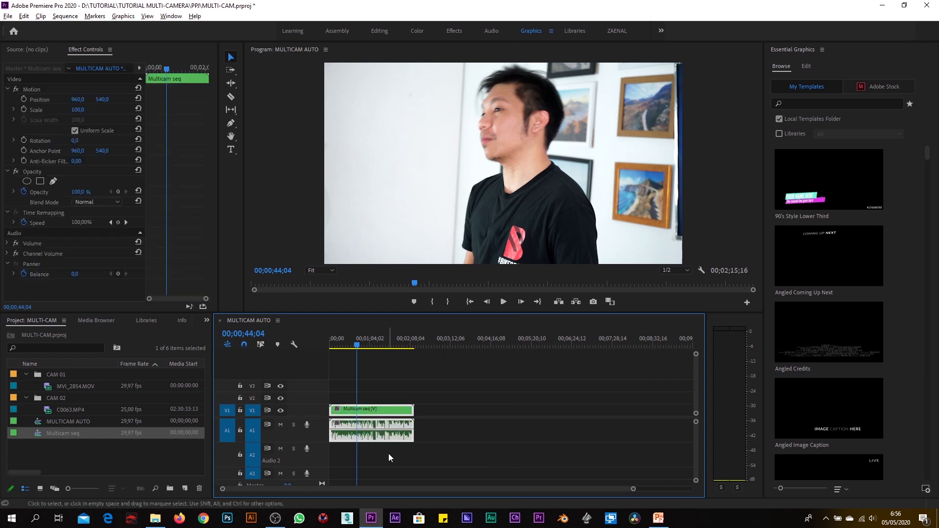
left_click(40, 16)
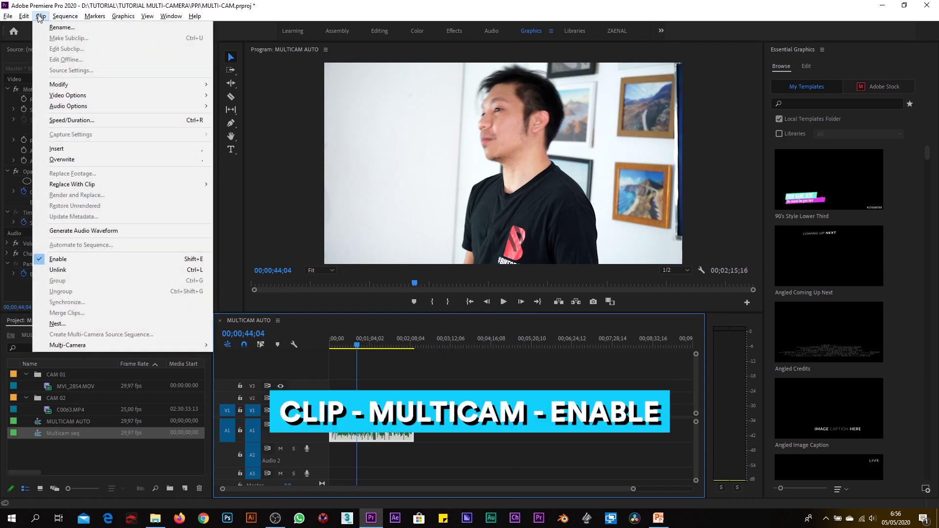
mouse_move(79, 347)
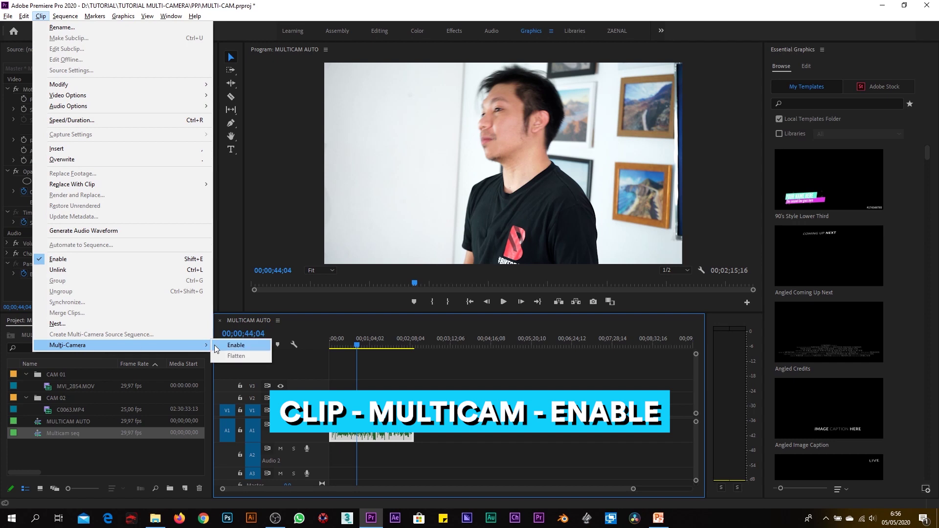
left_click(236, 345)
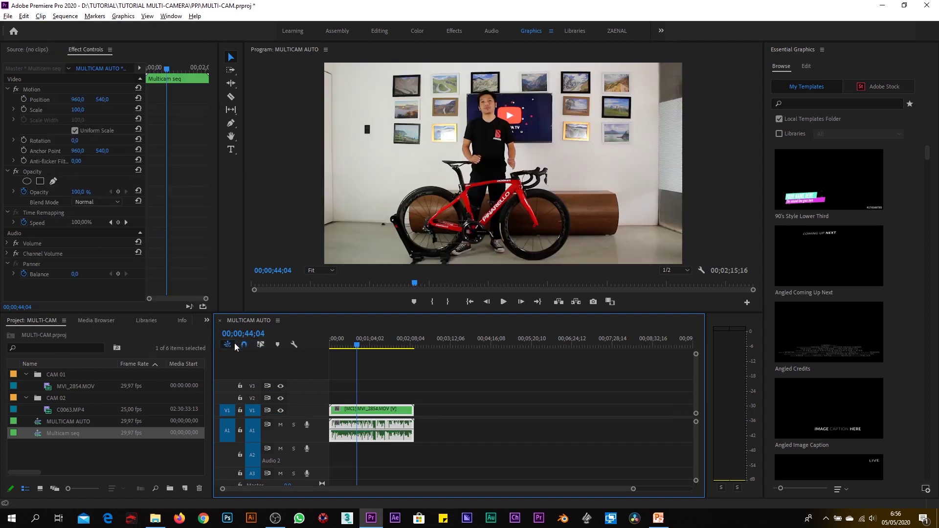
- Set the Program Monitor display mode to Multi-Camera
left_click(293, 122)
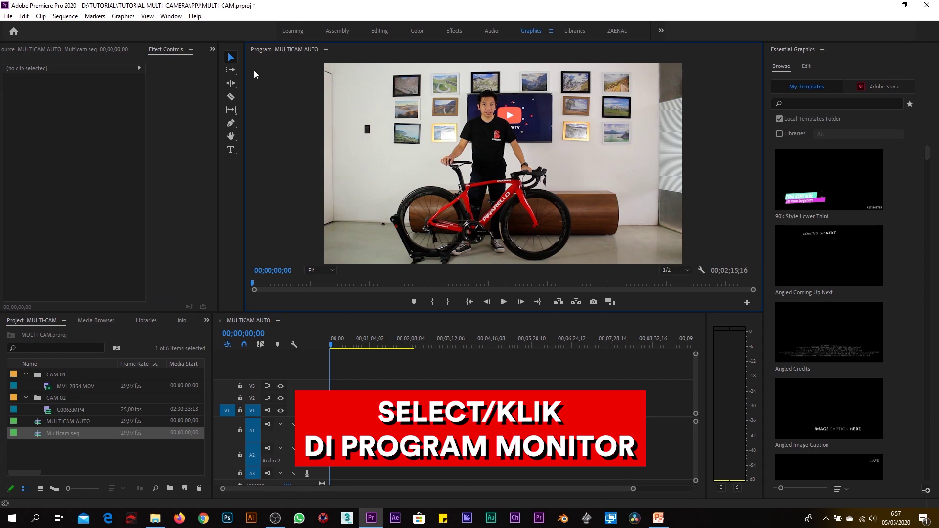
left_click(147, 16)
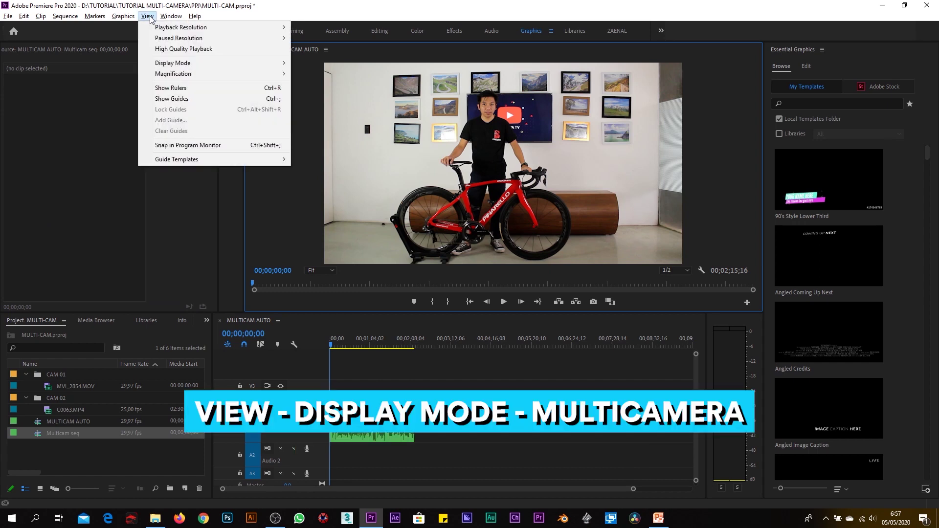
mouse_move(188, 64)
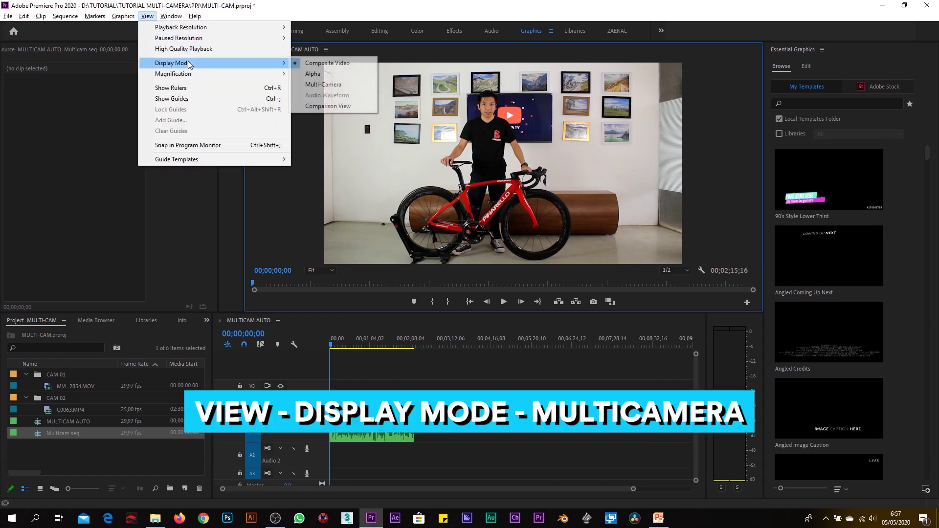
left_click(342, 84)
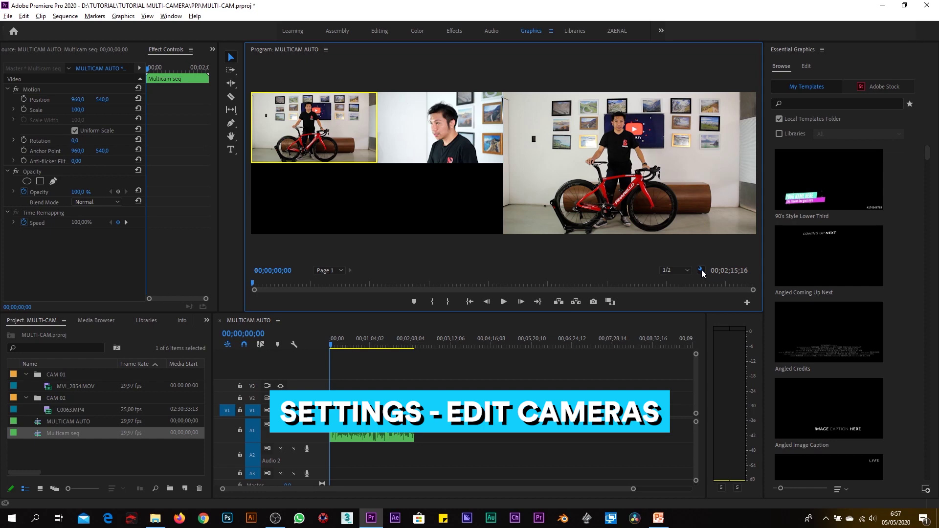
left_click(701, 270)
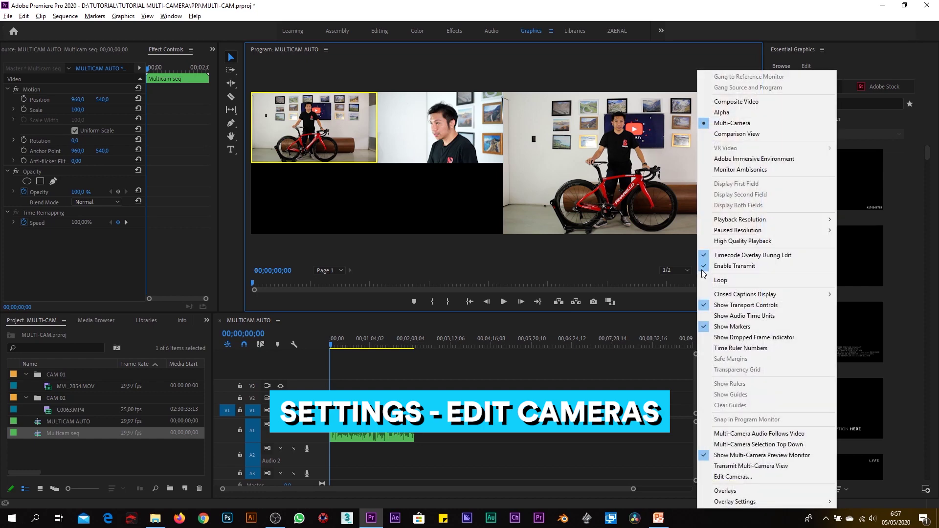
left_click(734, 478)
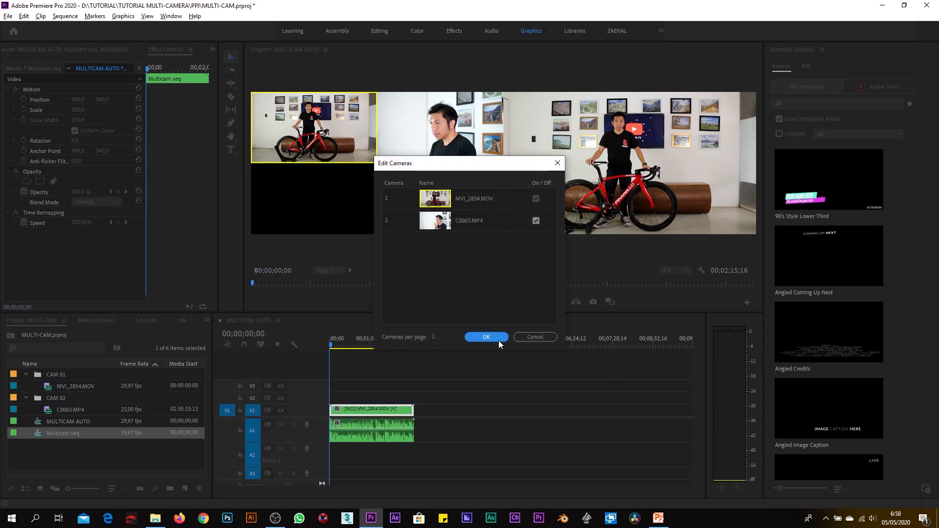
left_click(486, 337)
- Play MULTICAM AUTO, cutting live between close-up and wide bike angles six times
left_click(324, 346)
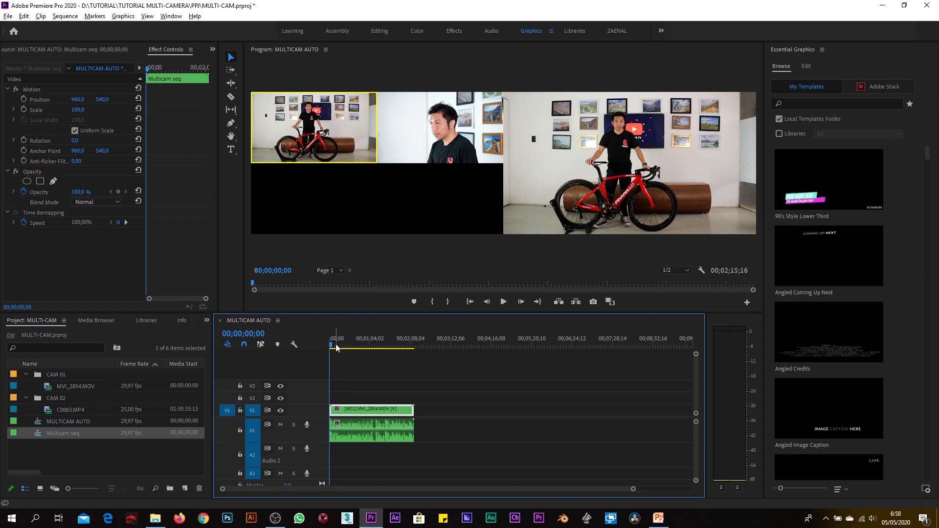
key("space")
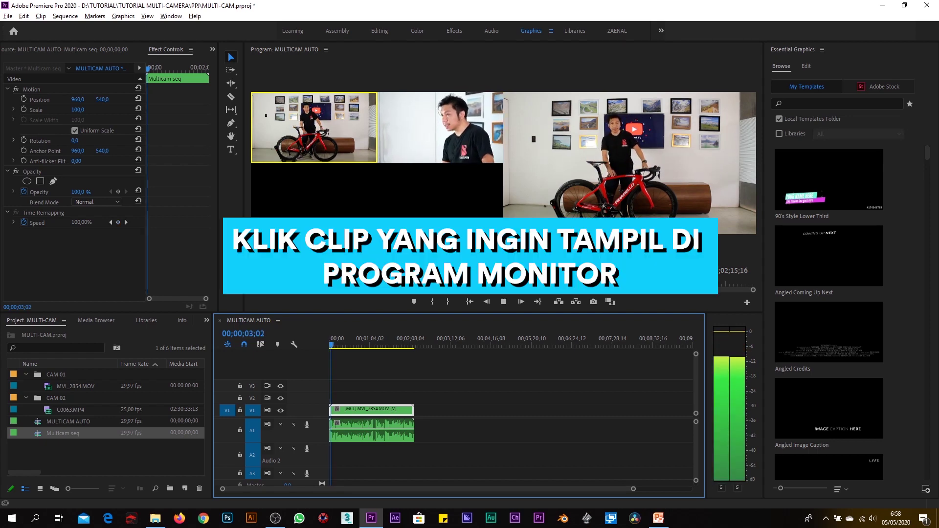
left_click(418, 145)
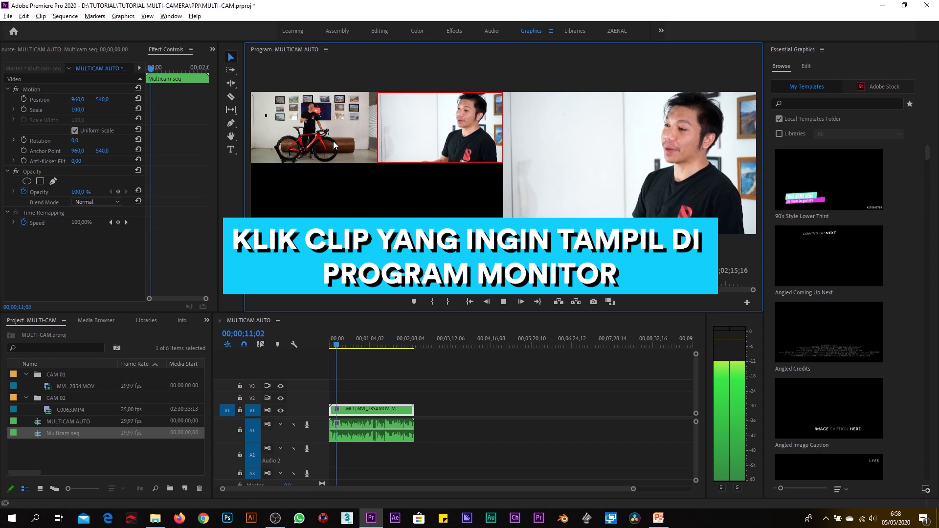
left_click(334, 145)
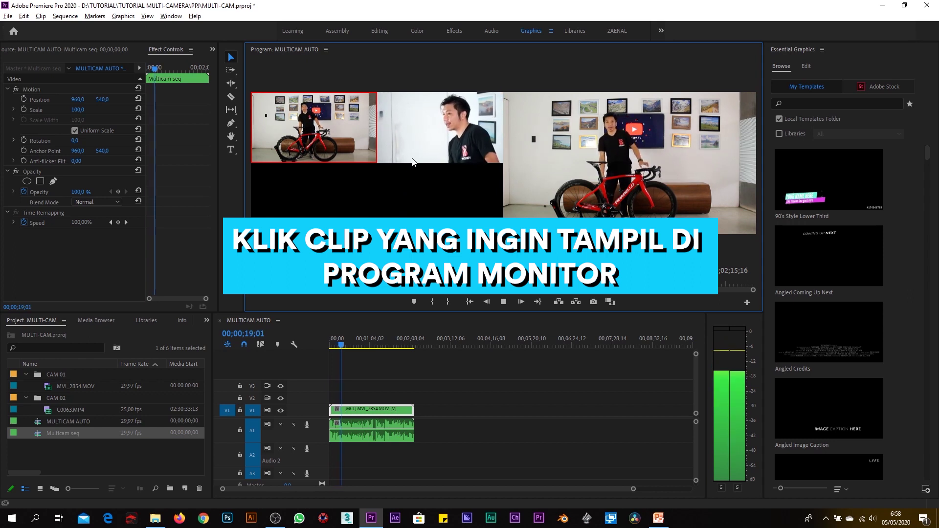
left_click(412, 161)
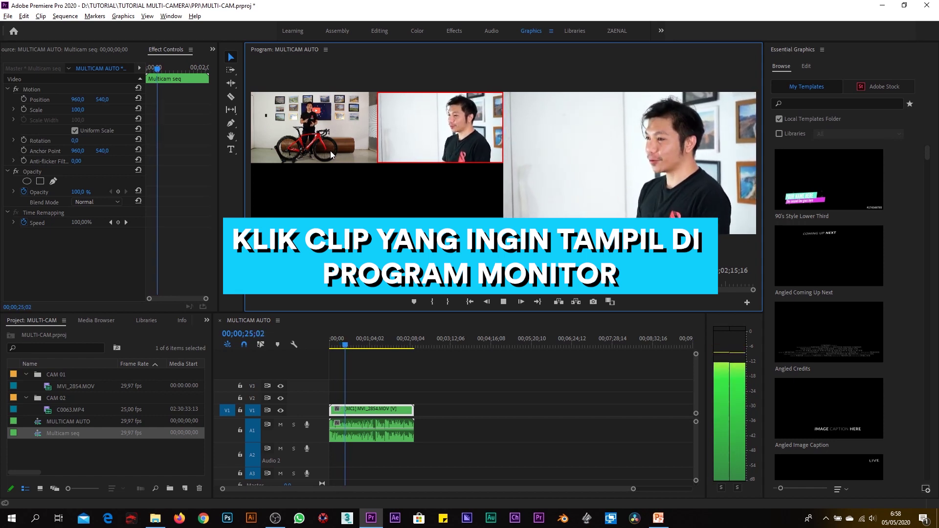
left_click(330, 154)
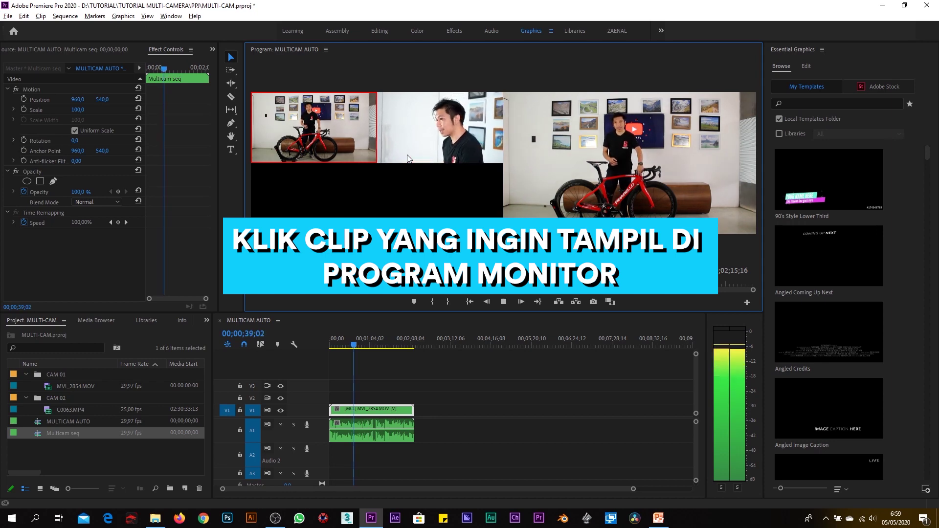
left_click(409, 158)
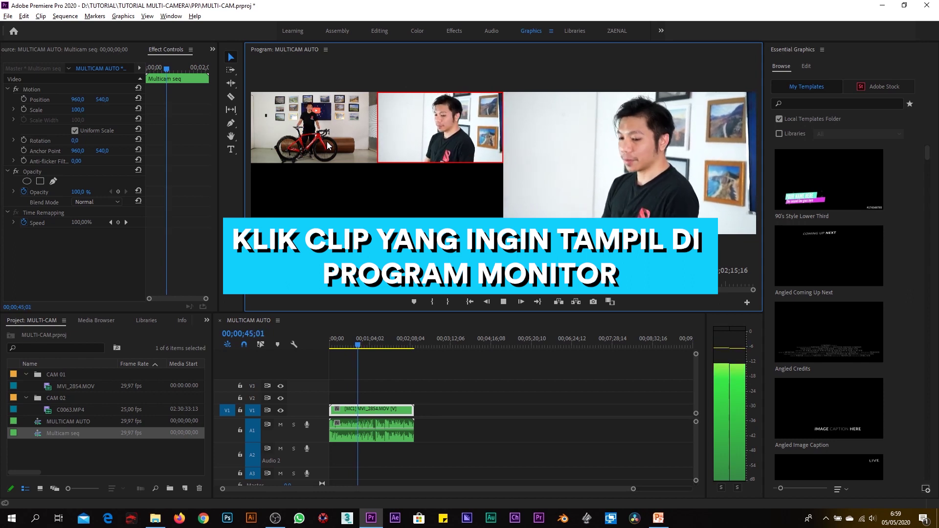
left_click(327, 145)
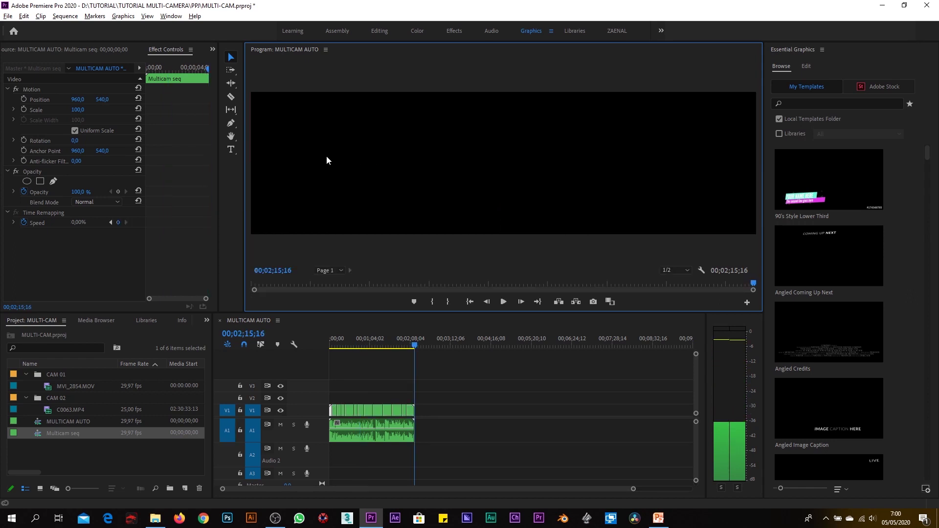
- Return the playhead to the sequence start and play back the recorded cuts
left_click(368, 360)
key("equal")
key("equal")
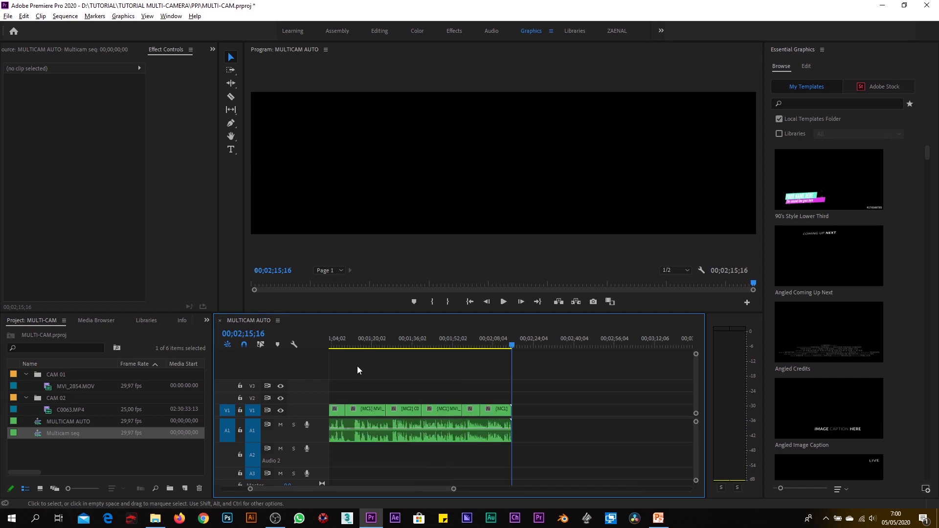
key("Home")
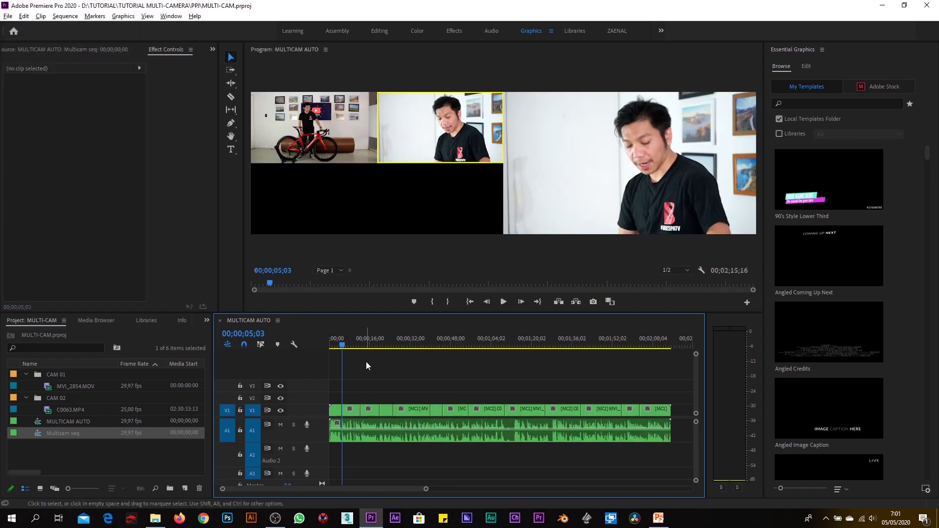
left_click(341, 347)
left_click_drag(341, 347, 310, 353)
left_click(351, 363)
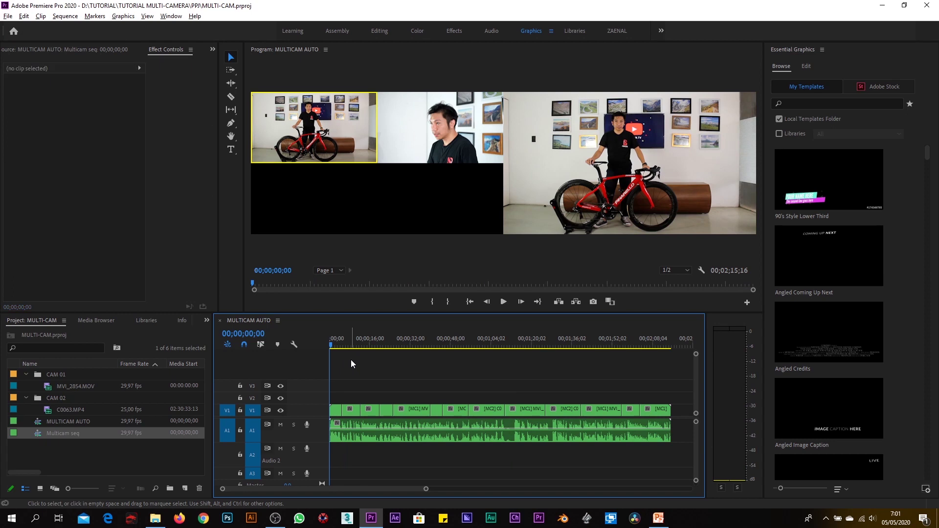
key("space")
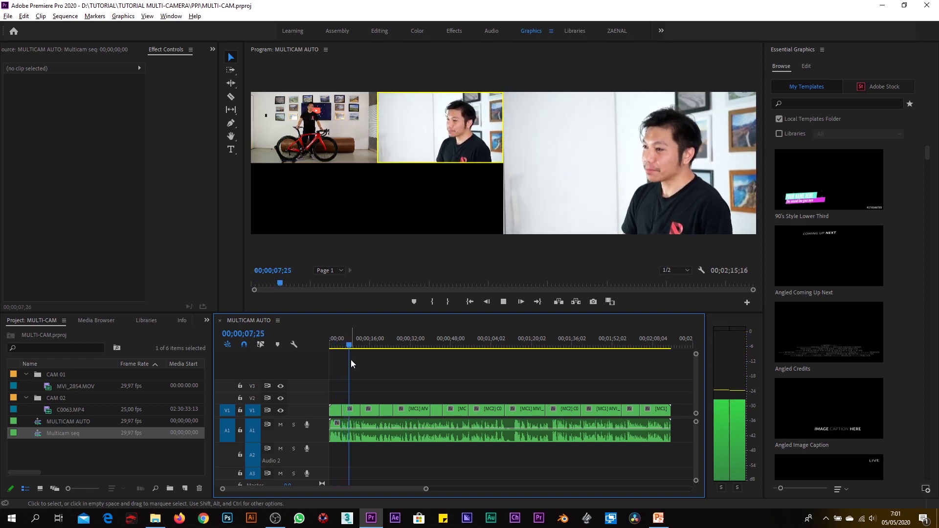
- Zoom the timeline in and out to inspect the angle cuts during playback
key("equal")
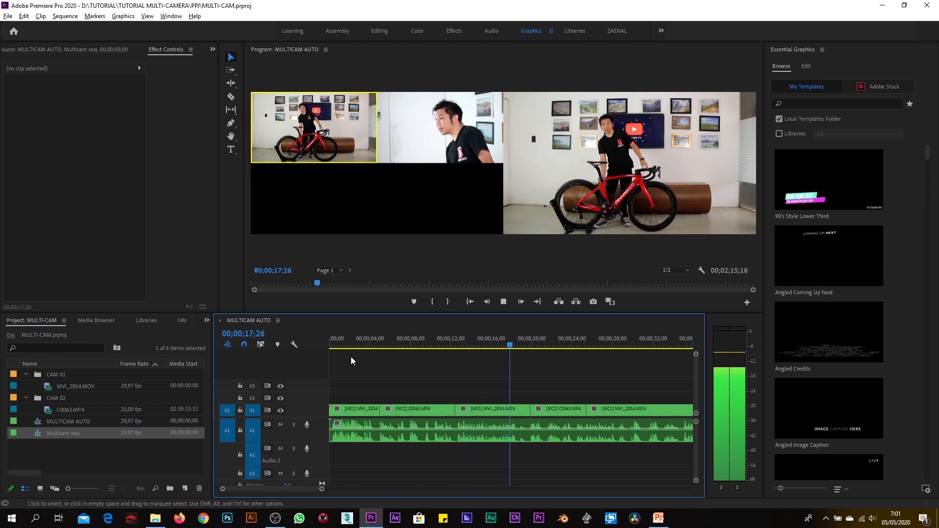
key("equal")
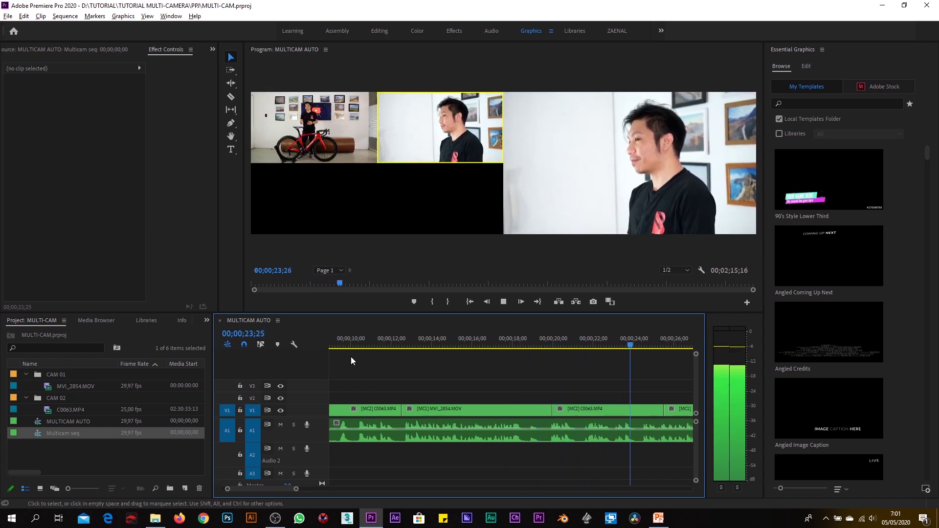
key("minus")
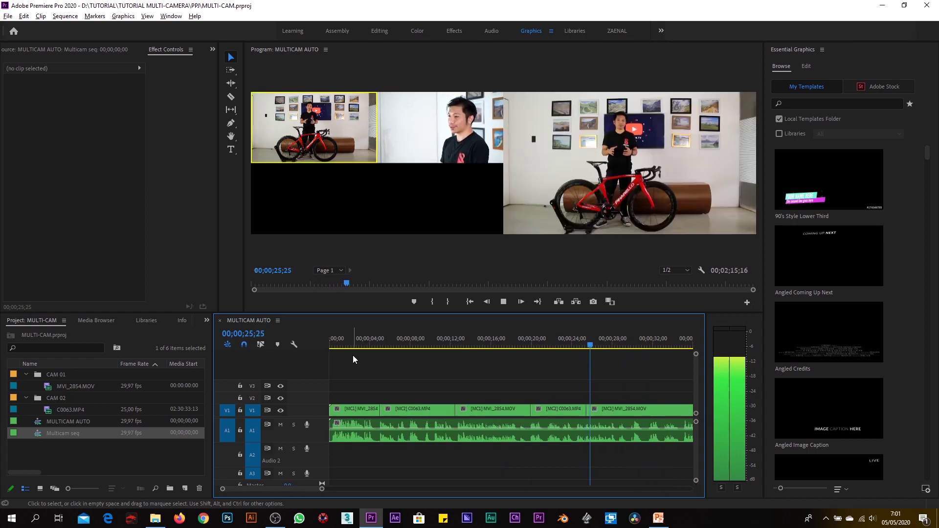
key("equal")
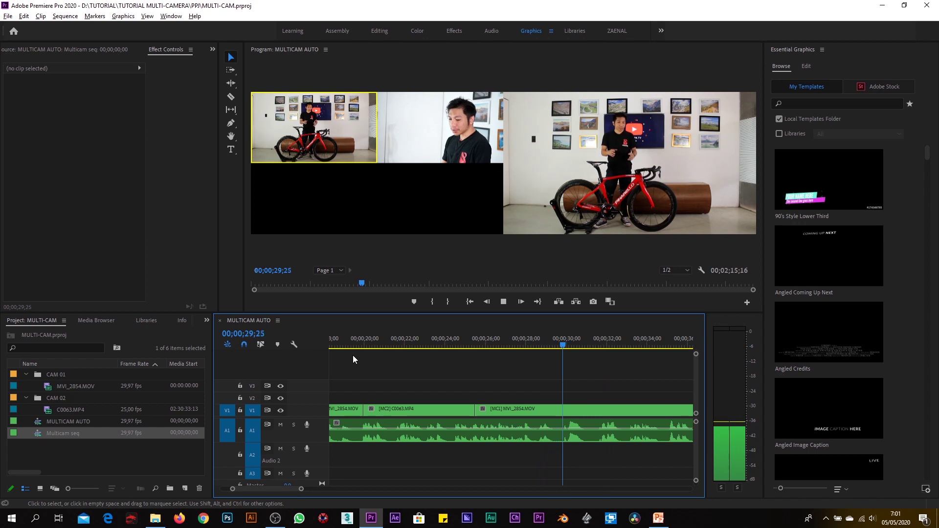
key("backslash")
key("equal")
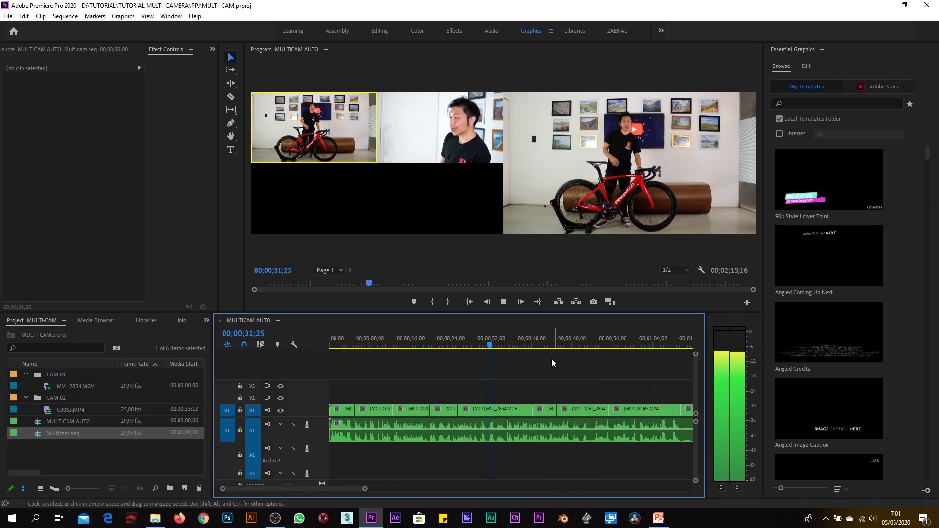
key("minus")
key("minus")
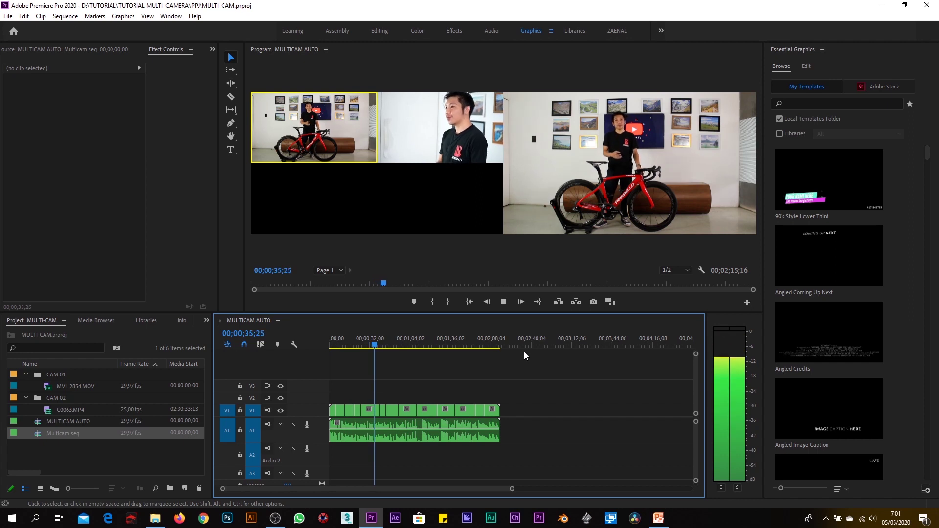
key("equal")
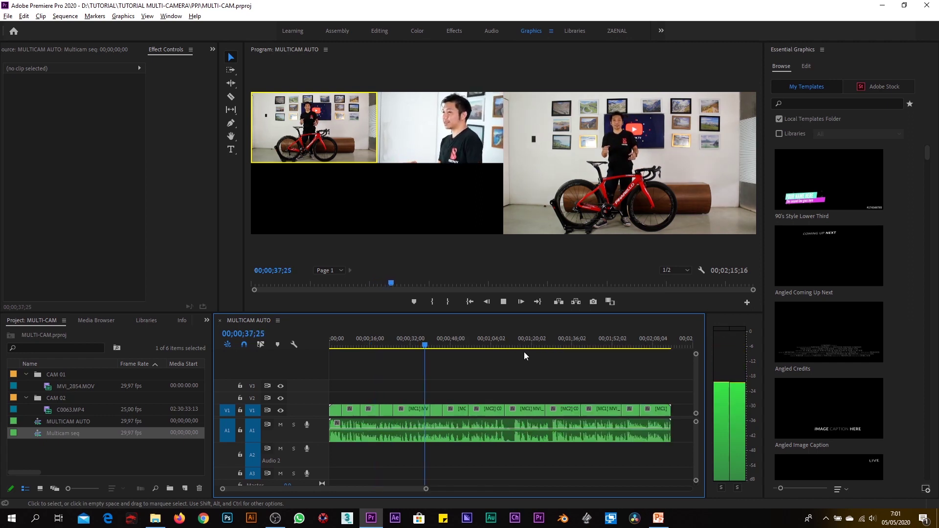
key("equal")
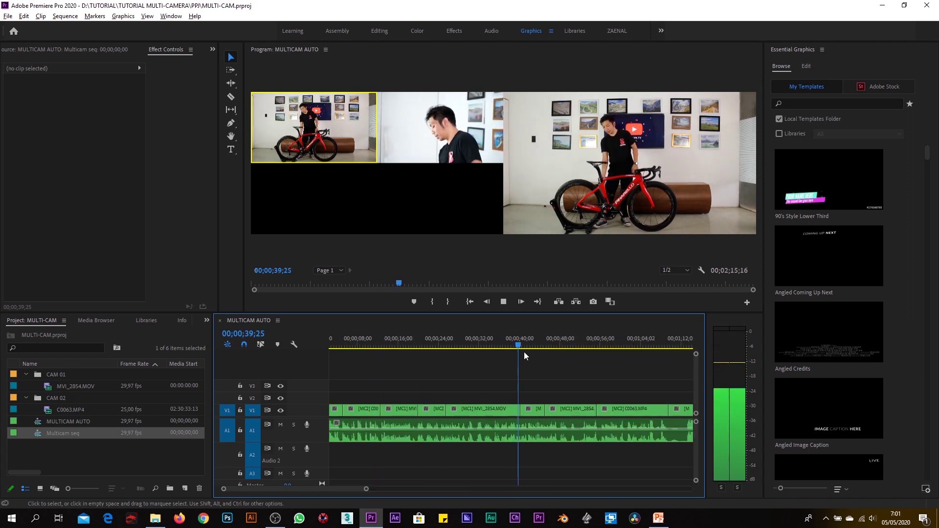
key("equal")
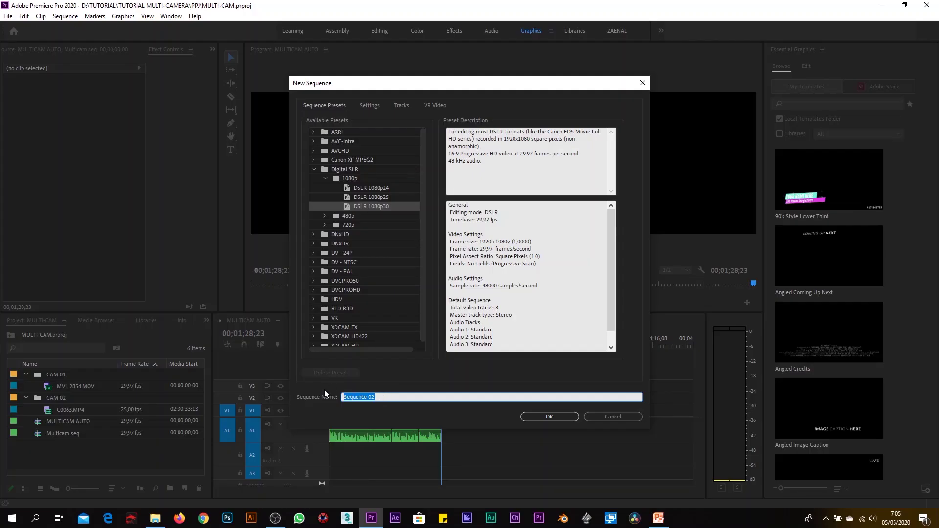
- Name the new DSLR 1080p30 sequence MULTICAM MANUAL and create it
type("MULTICAM MANUAL")
left_click(563, 417)
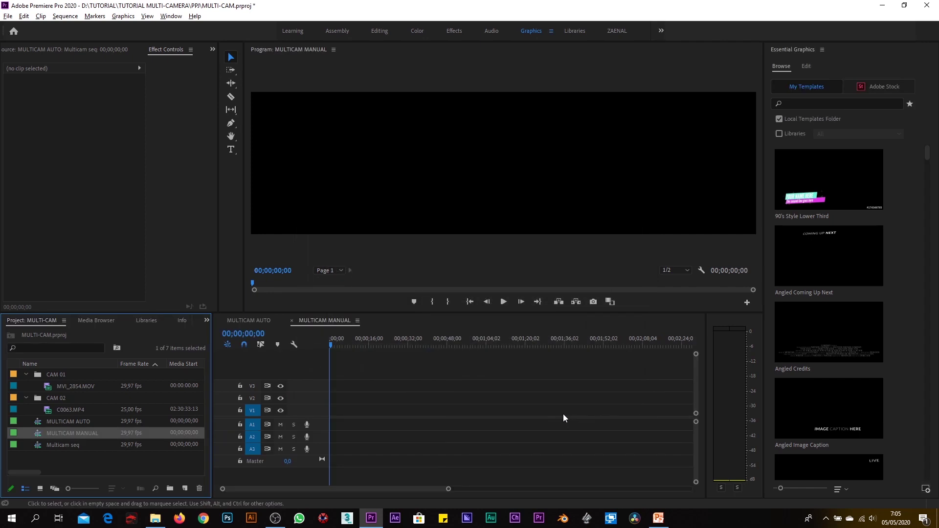
- Put MVI_2854.MOV on V1/A1 and C0063.MP4 on V2/A2, and make Audio 2 taller
mouse_move(47, 388)
left_mouse_down()
mouse_move(362, 424)
mouse_move(347, 422)
left_mouse_up()
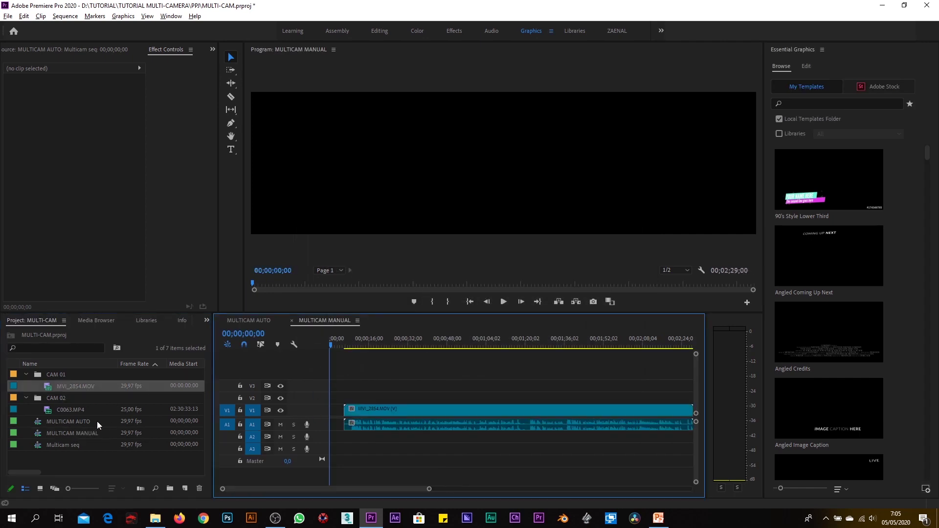
left_click_drag(47, 410, 357, 404)
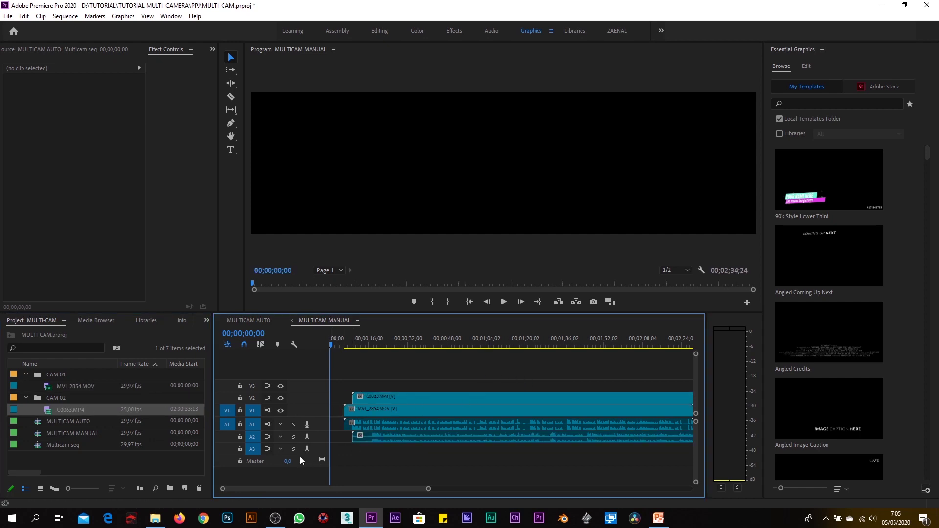
mouse_move(290, 442)
left_mouse_down()
mouse_move(289, 460)
mouse_move(289, 447)
left_mouse_up()
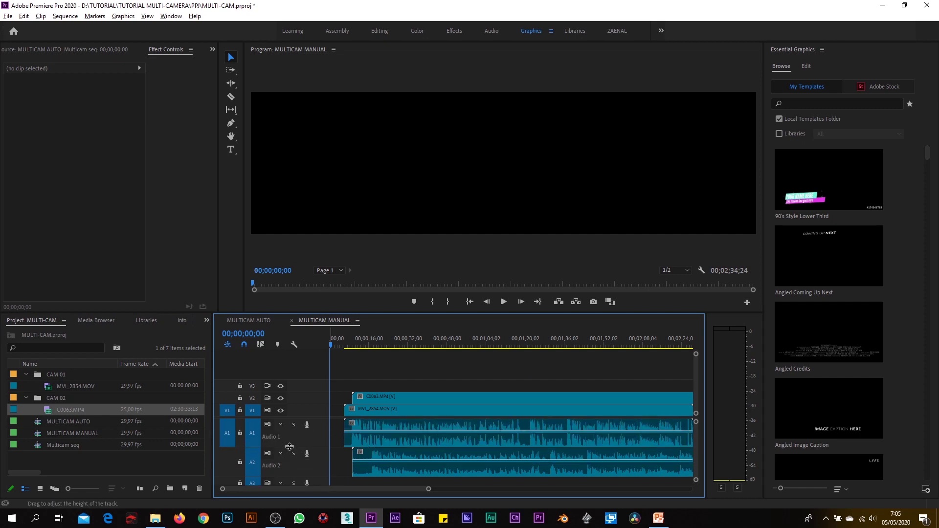
- Zoom the timeline in around 00;00;12;04 to compare where the two clips start
left_click(405, 408)
left_click(380, 346)
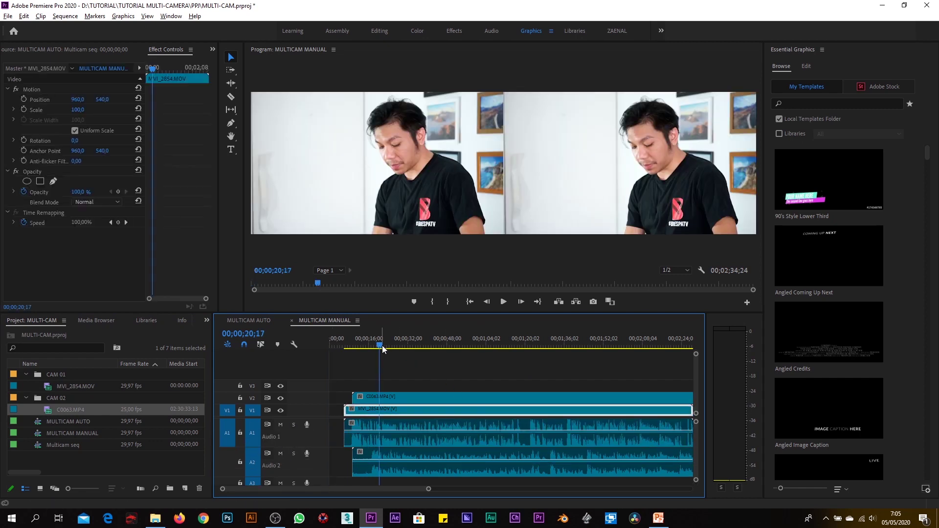
key("equal")
key("equal")
key("equal")
key("equal")
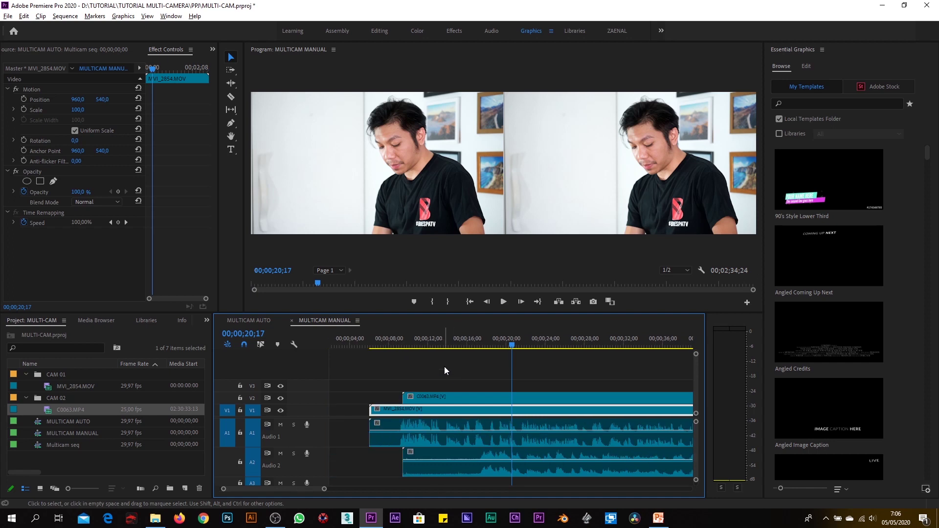
left_click(429, 340)
key("equal")
left_click(511, 398)
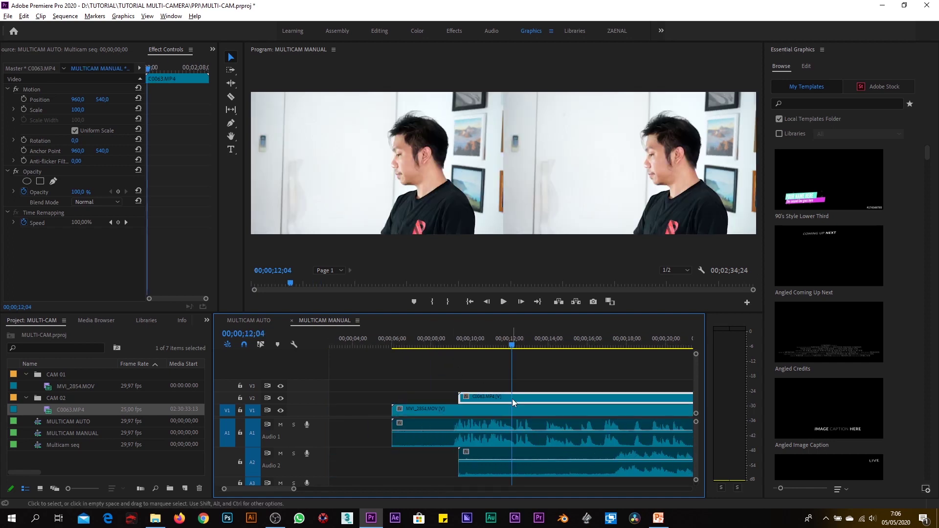
left_click(451, 374)
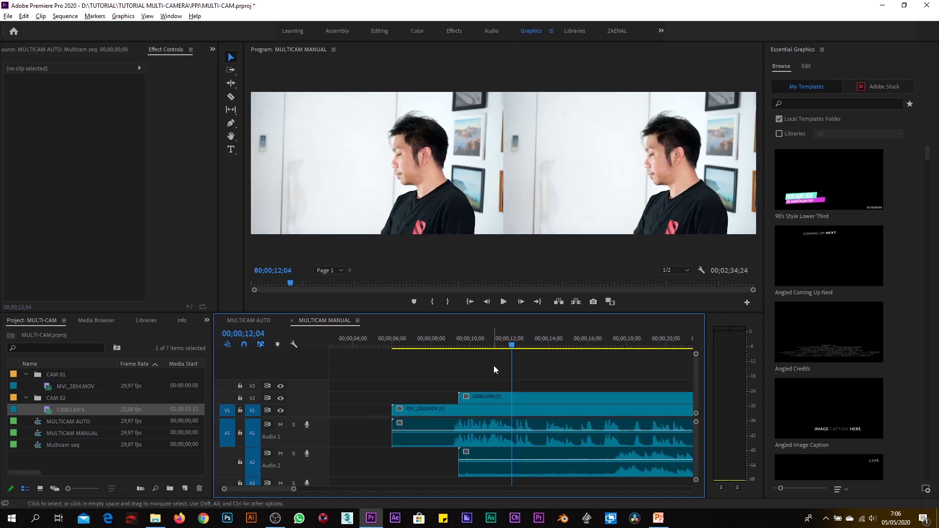
- Shift C0063 two seconds earlier and play back from about ten seconds to check sync
left_click(509, 398)
mouse_move(574, 400)
left_mouse_down()
mouse_move(443, 398)
mouse_move(460, 413)
left_mouse_up()
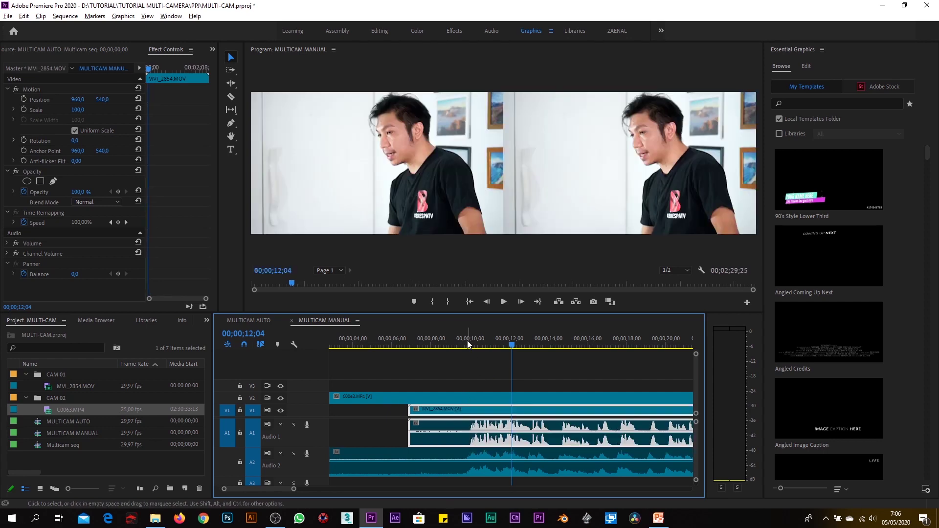
left_click(470, 345)
key("space")
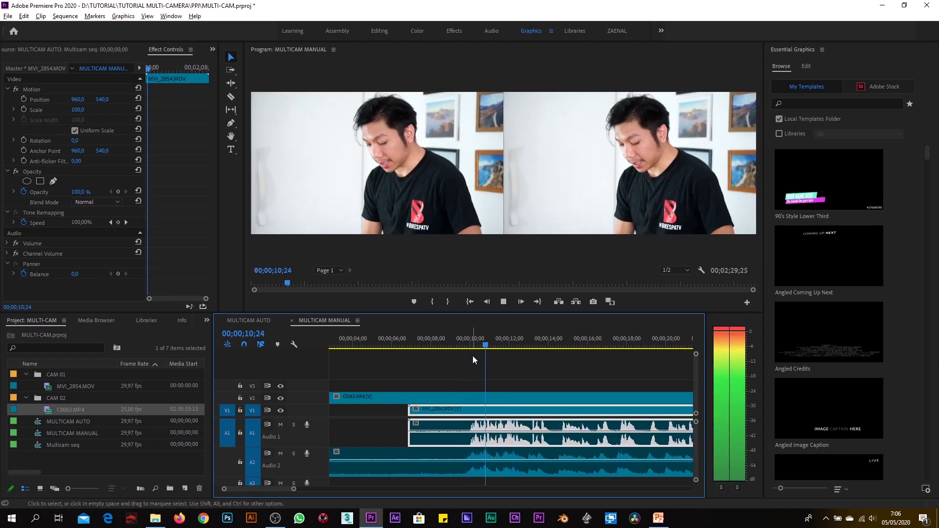
key("space")
key("space")
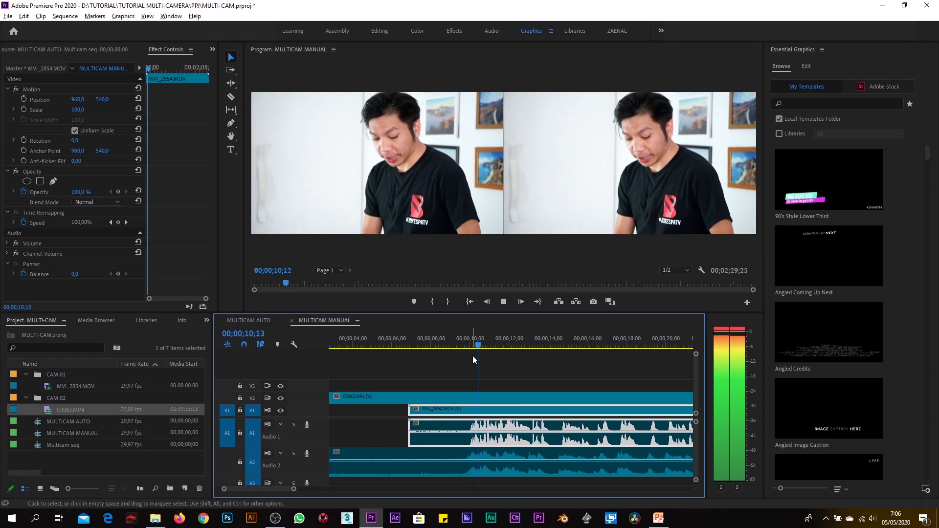
key("space")
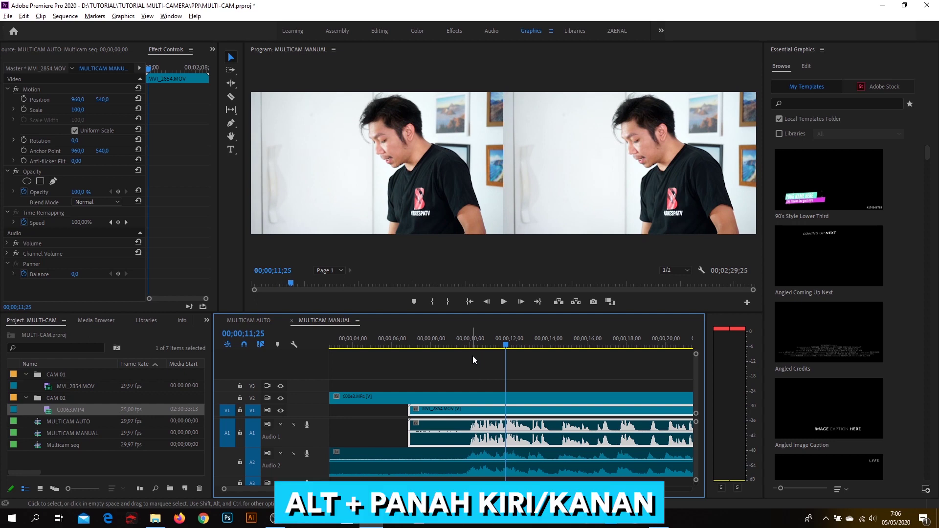
- Nudge MVI_2854 a few frames earlier, recheck the sync, and park the playhead at 00;00;09;18
key("alt+Left")
key("alt+Left")
key("alt+Left")
key("alt+Left")
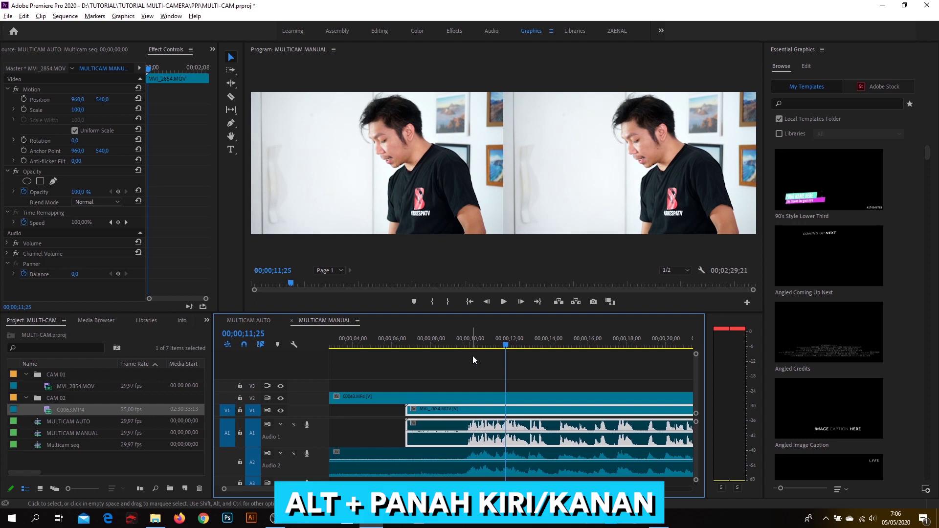
key("alt+Left")
key("alt+Left")
left_click(461, 337)
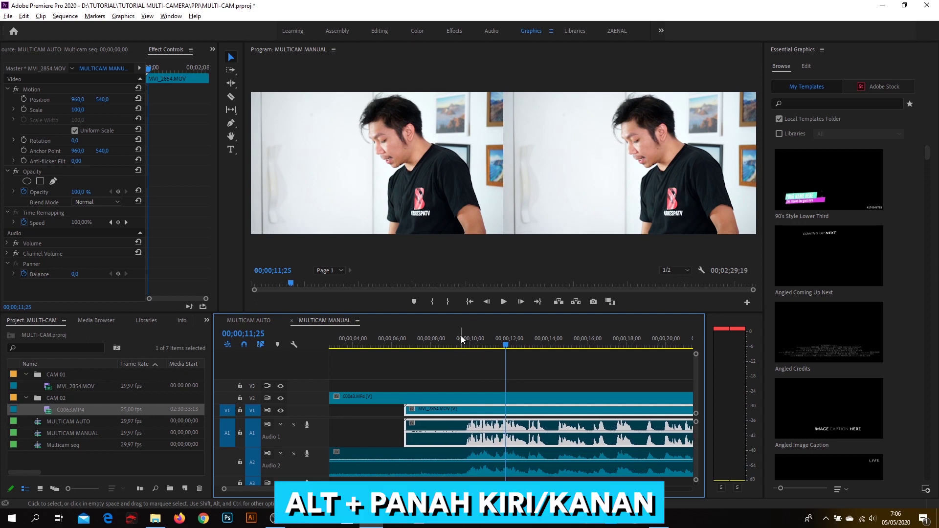
key("space")
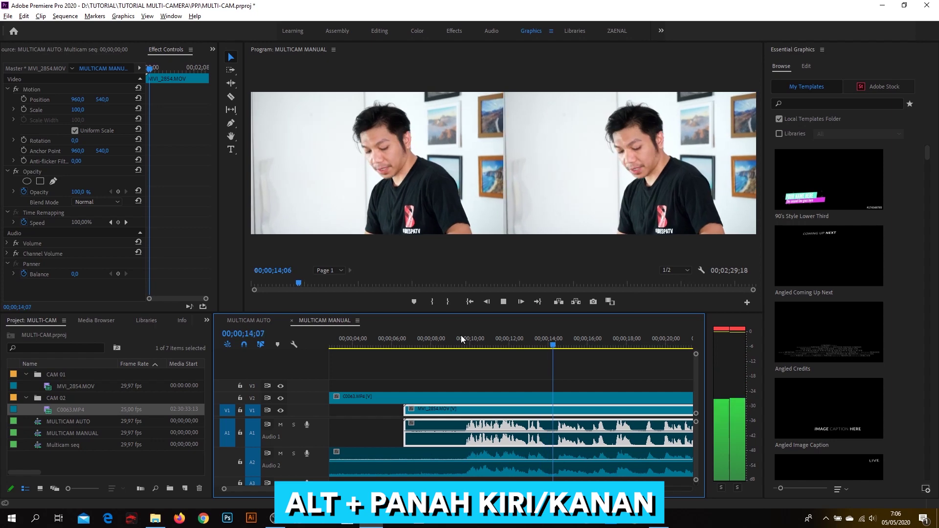
key("space")
key("equal")
left_click(523, 344)
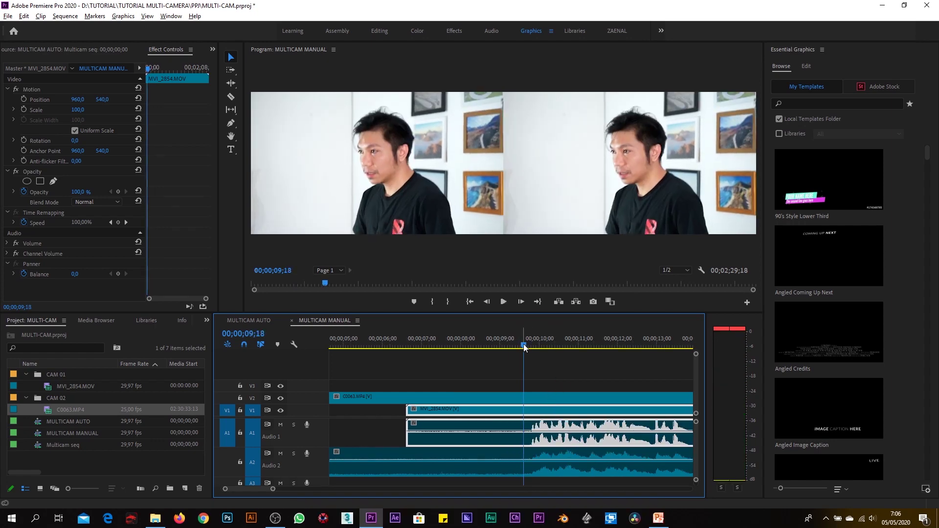
- Cut all tracks at 09;18, delete the front parts, and ripple-delete the gap so clips start at zero
left_click(528, 401, "shift")
key("v")
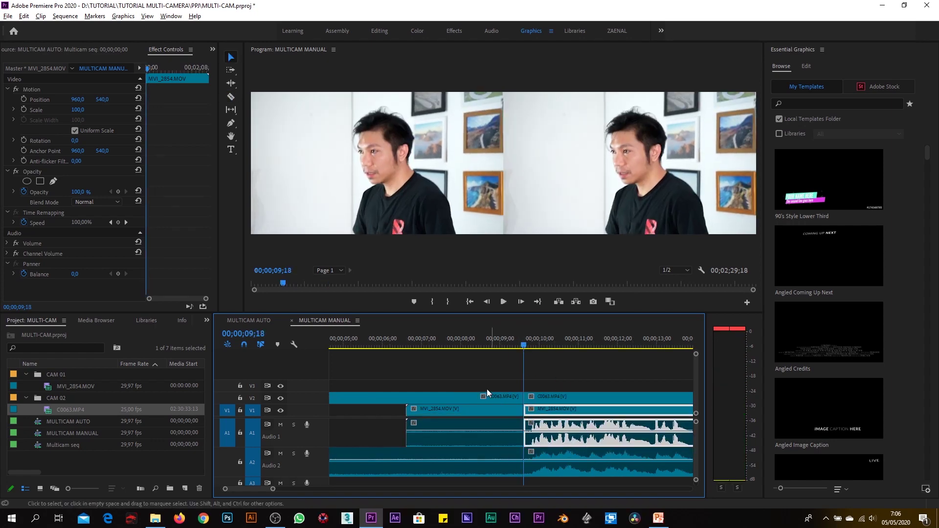
left_click_drag(483, 380, 455, 462)
key("Delete")
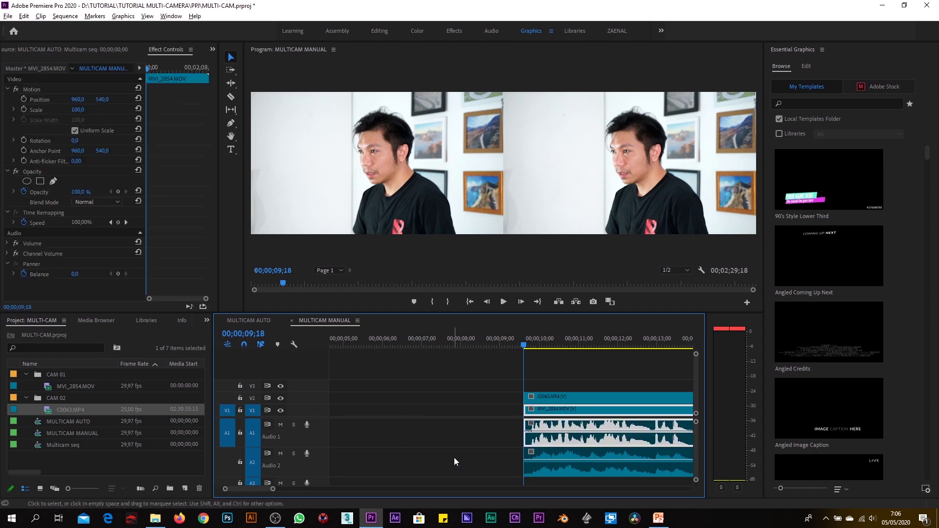
key("minus")
key("minus")
key("minus")
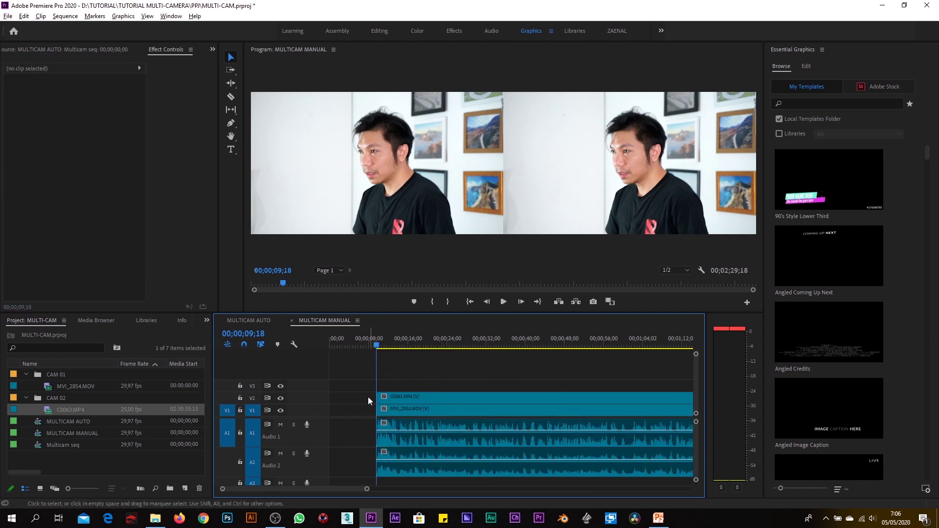
right_click(359, 409)
left_click(377, 414)
key("minus")
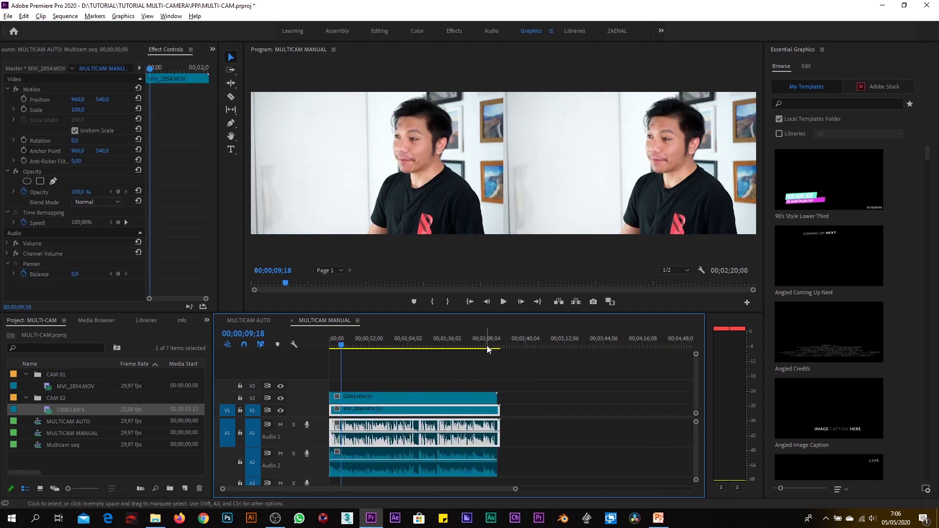
- Razor all tracks at 02;15;16 and delete everything after that point
left_click(487, 347)
key("equal")
key("equal")
key("equal")
left_click(552, 346)
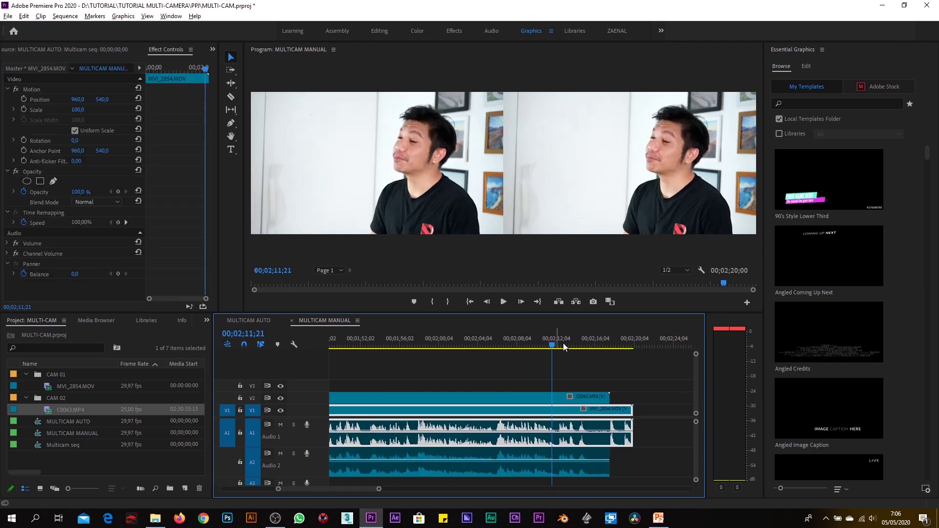
key("space")
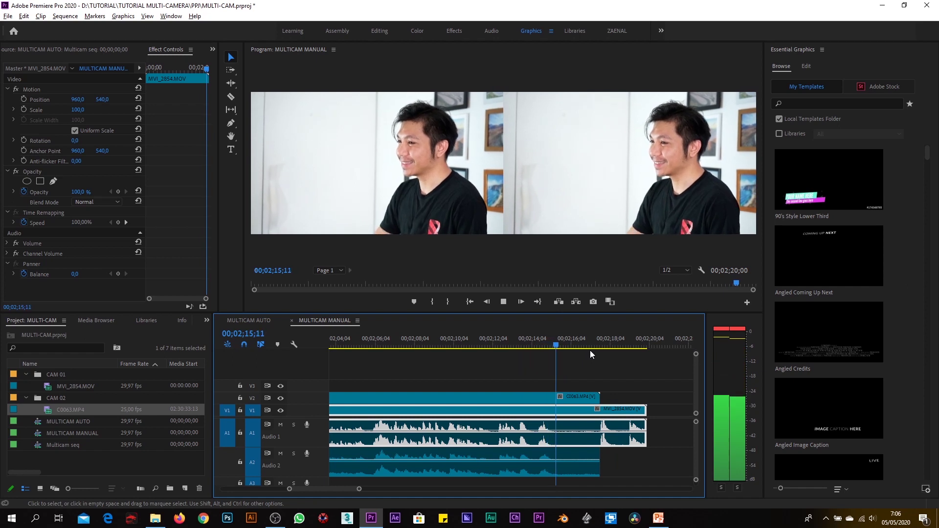
key("space")
key("c")
left_click(560, 398, "shift")
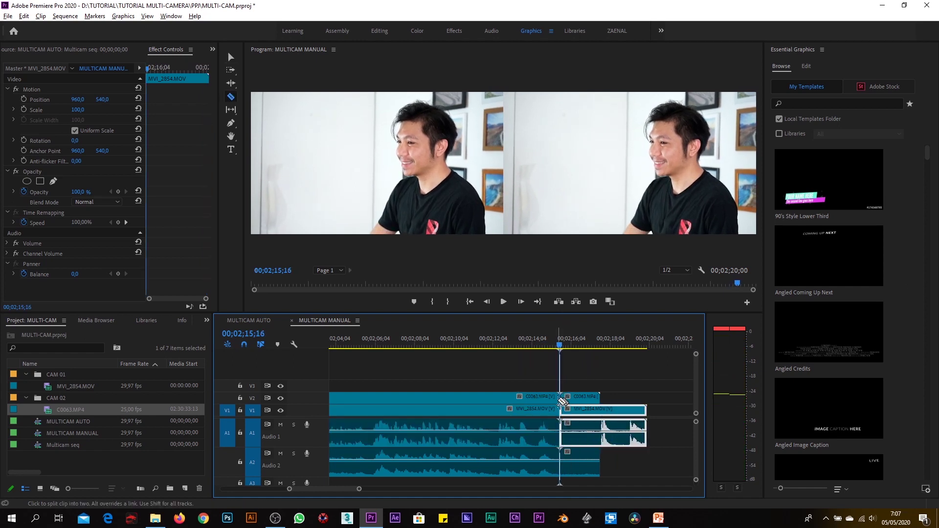
key("v")
left_click_drag(576, 386, 593, 469)
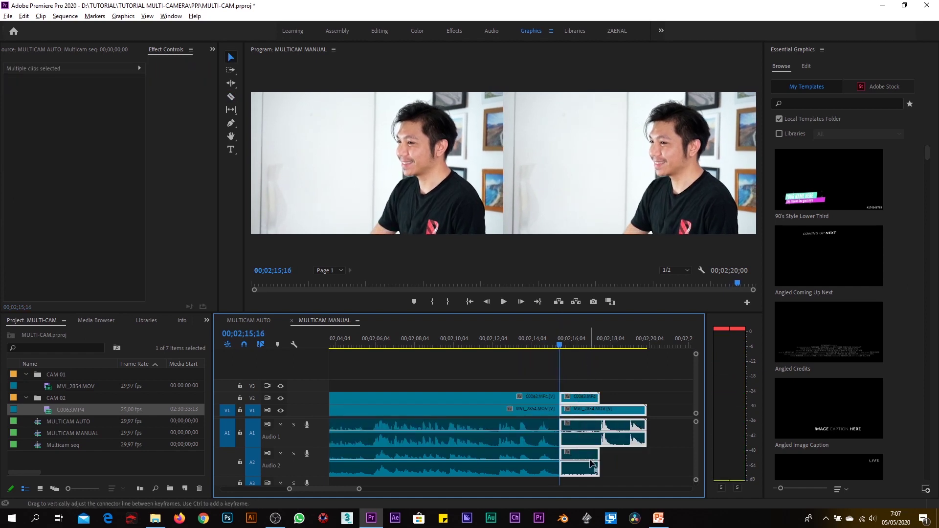
key("Delete")
key("minus")
key("minus")
key("minus")
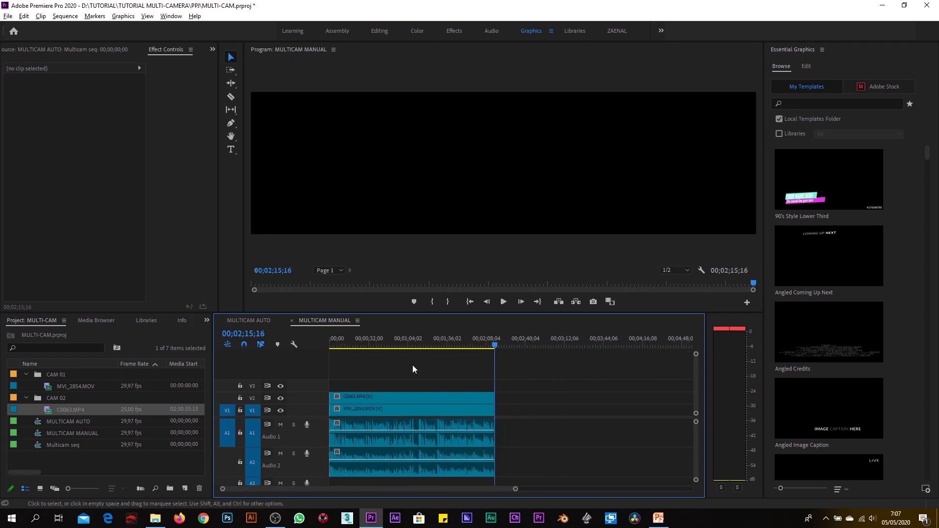
- Turn off Linked Selection and delete the C0063 audio clips on Audio 2
key("c")
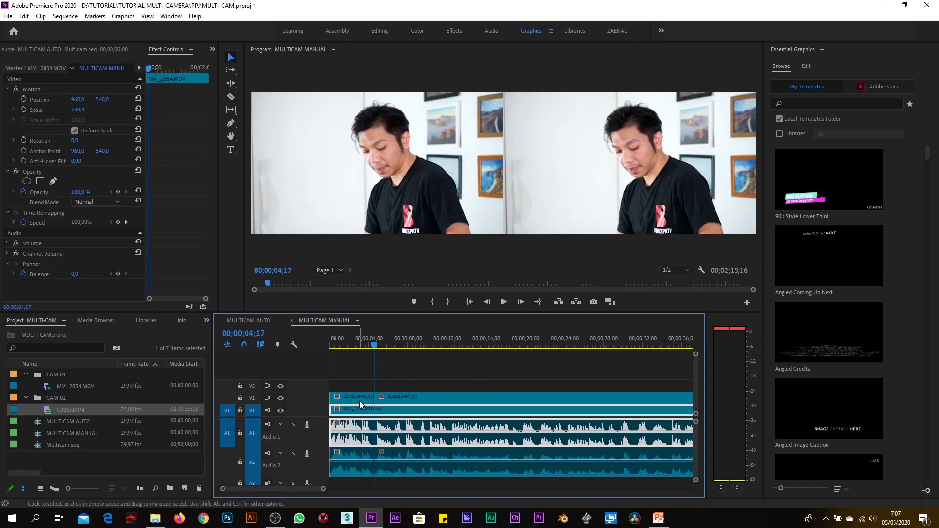
left_click(360, 400)
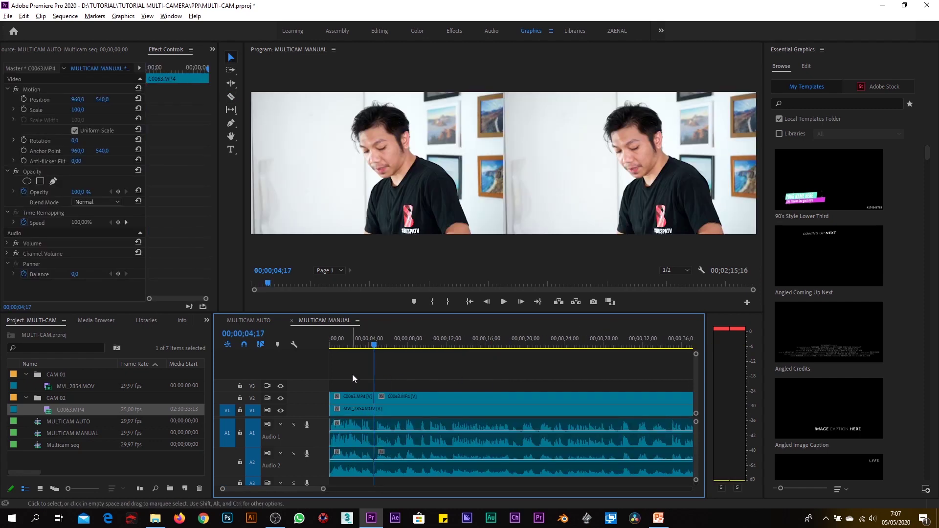
left_click(352, 379)
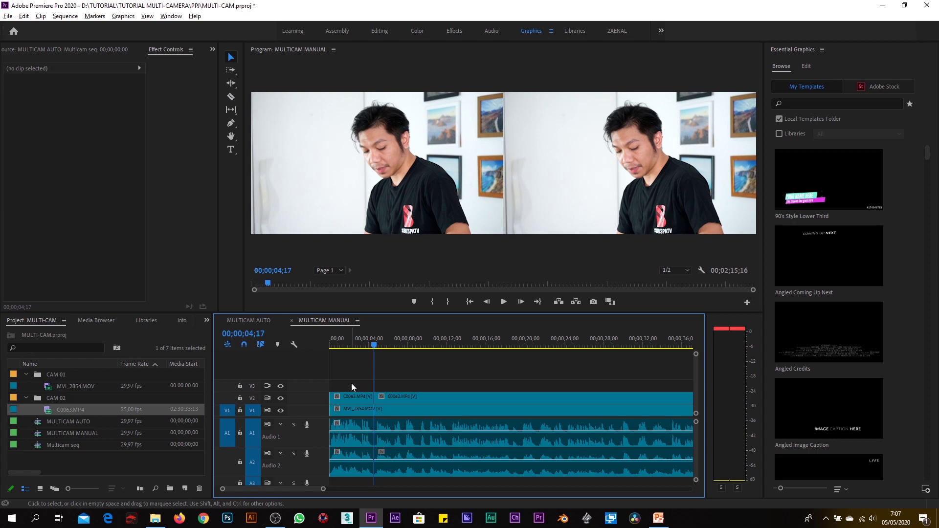
left_click(260, 344)
left_click_drag(386, 481, 353, 468)
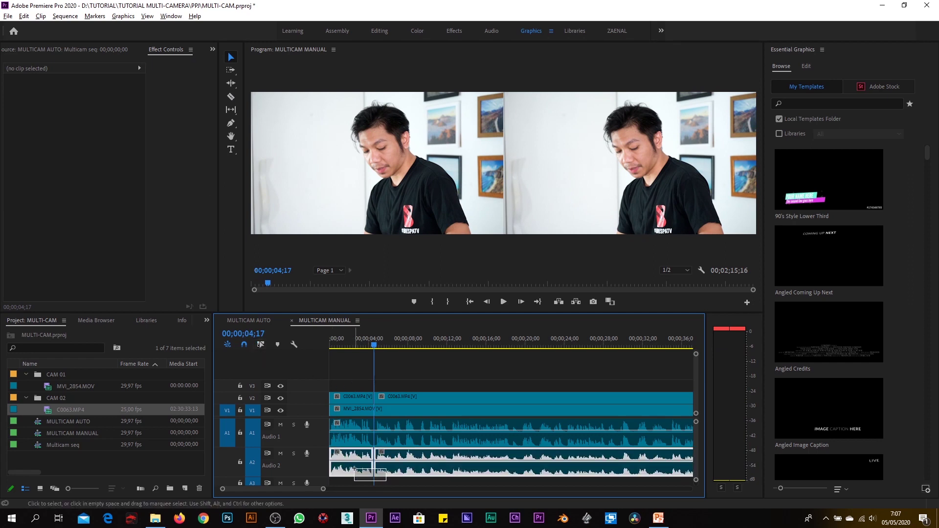
key("Delete")
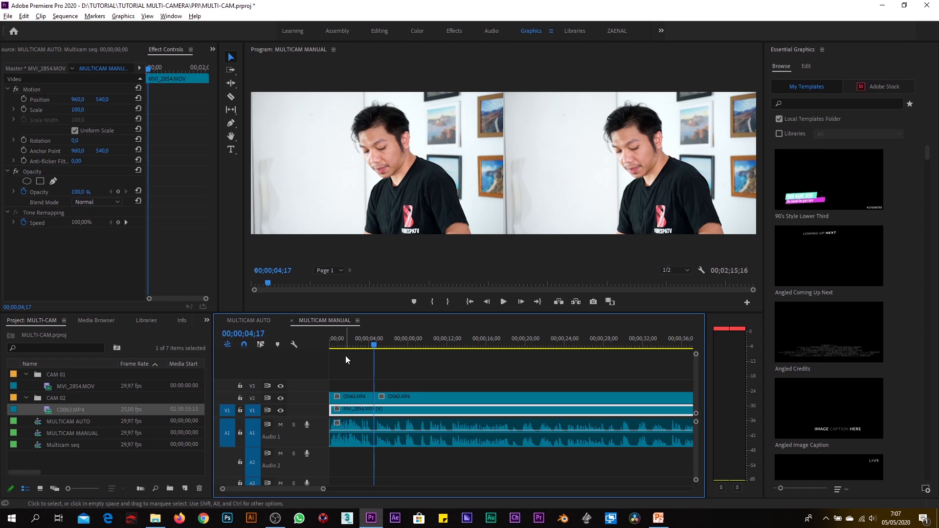
- Move the playhead to about two seconds and bring up options for the first C0063 clip on V2
left_click(345, 356)
left_click_drag(354, 346, 349, 346)
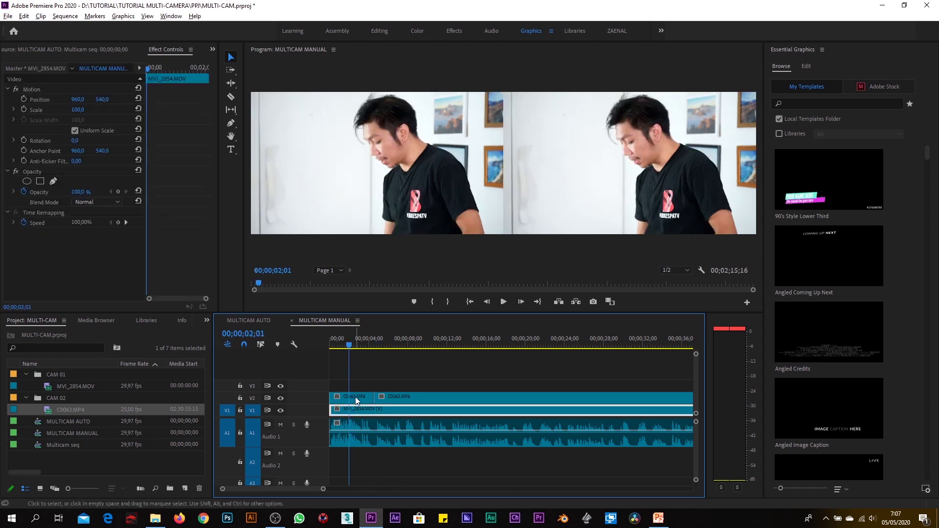
left_click(355, 398)
right_click(355, 402)
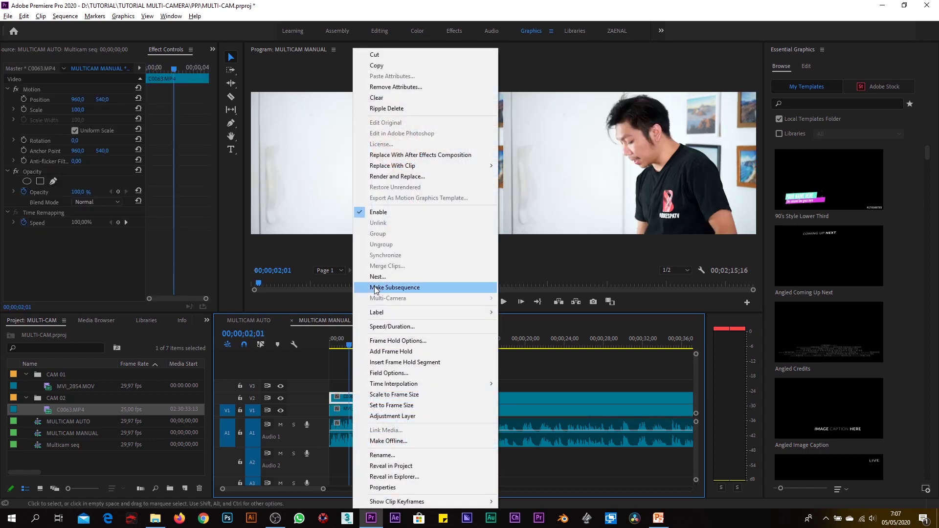
- Disable the first C0063 clip and play the sequence from the start to find the angle change
left_click(386, 216)
key("Home")
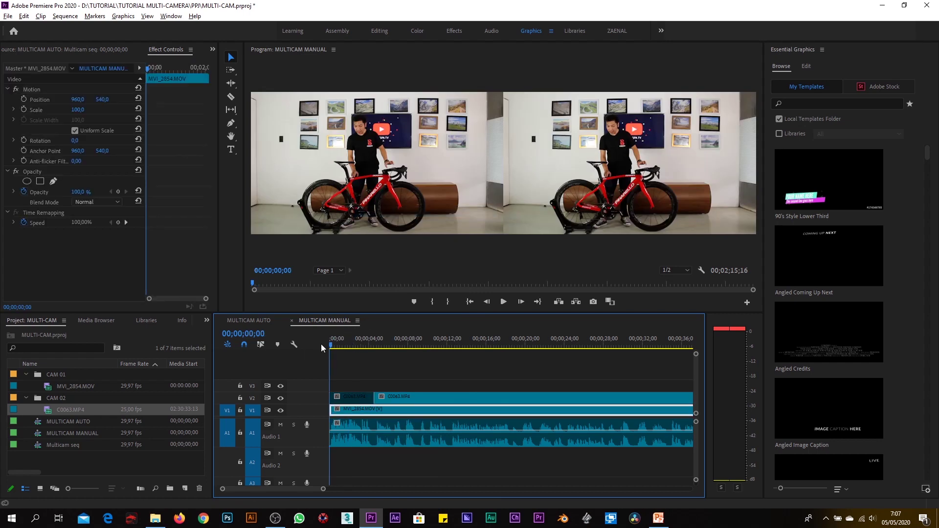
key("space")
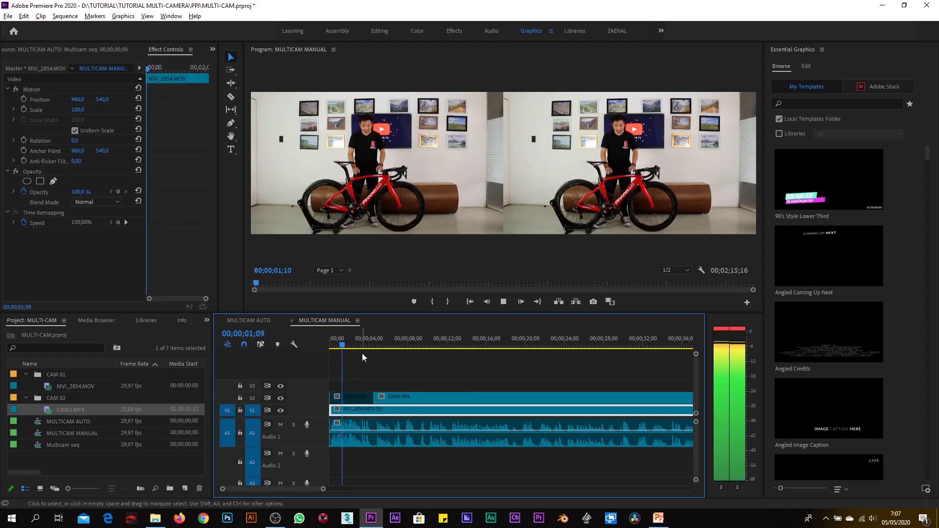
key("=")
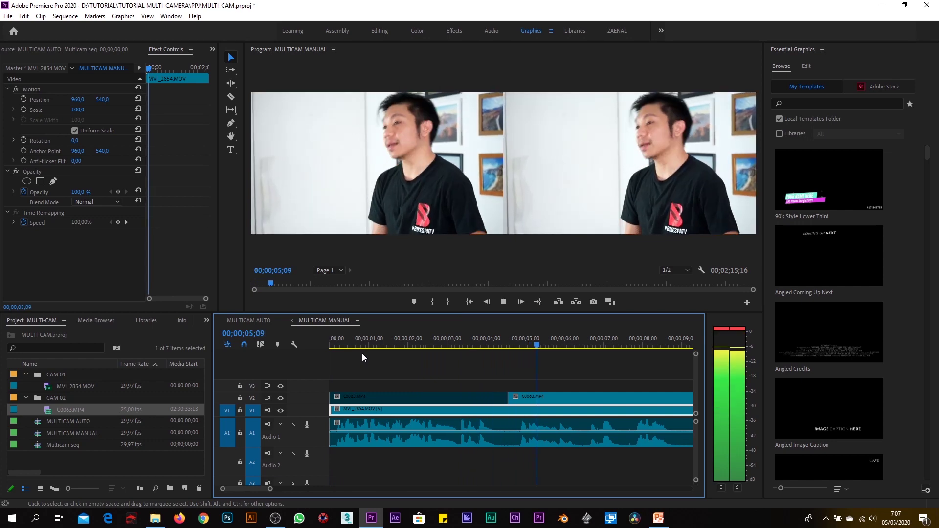
key("minus")
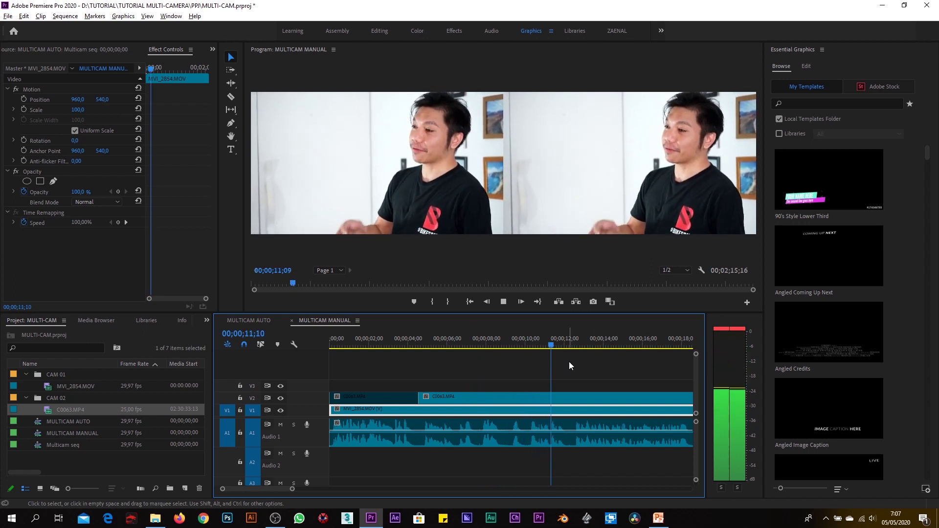
key("space")
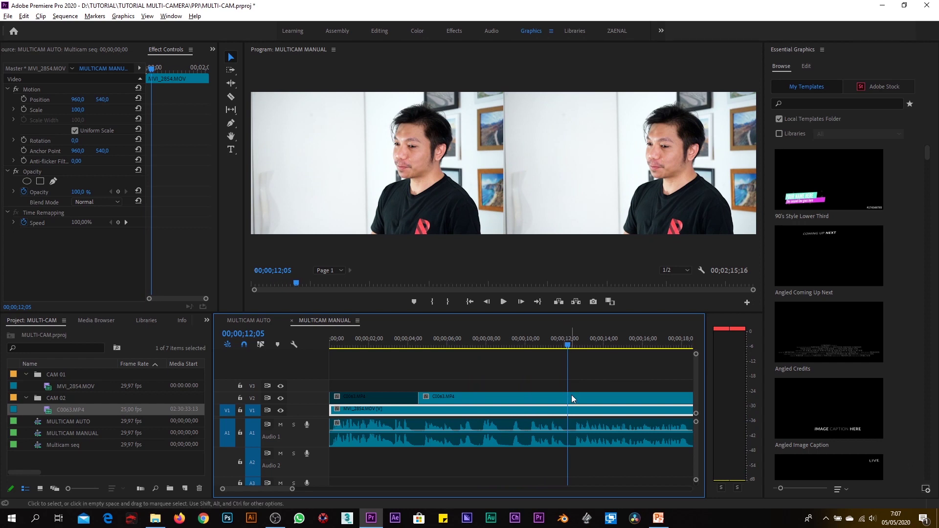
- Razor the top-angle C0063 clip at 12;05 and play on to the next angle change
key("c")
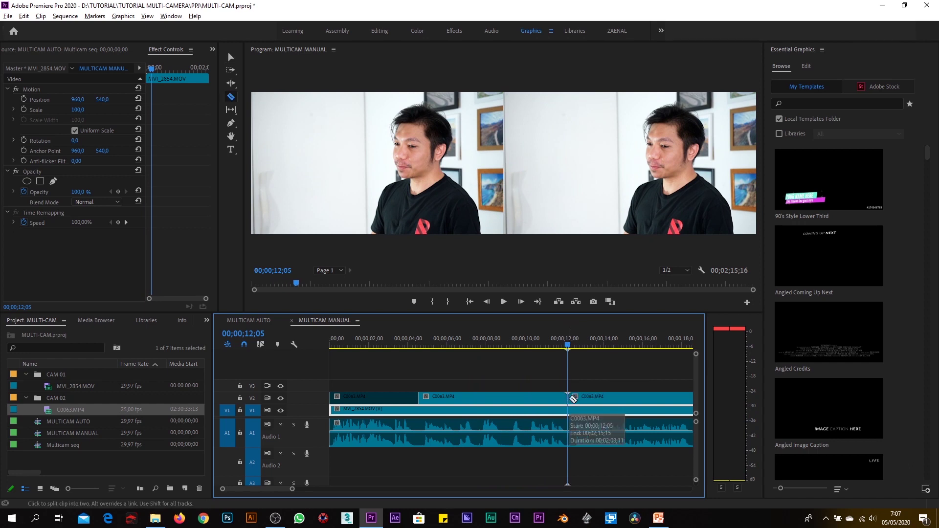
left_click(572, 399)
key("minus")
key("space")
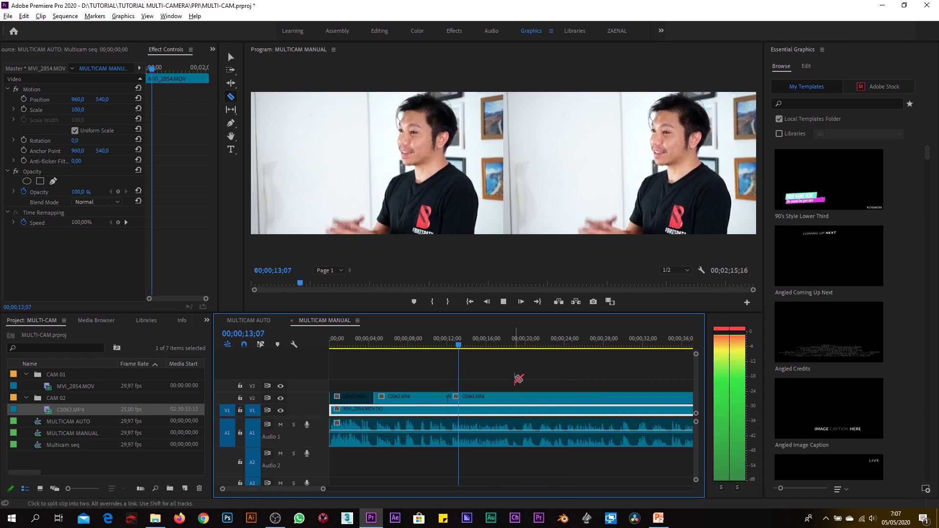
key("equal")
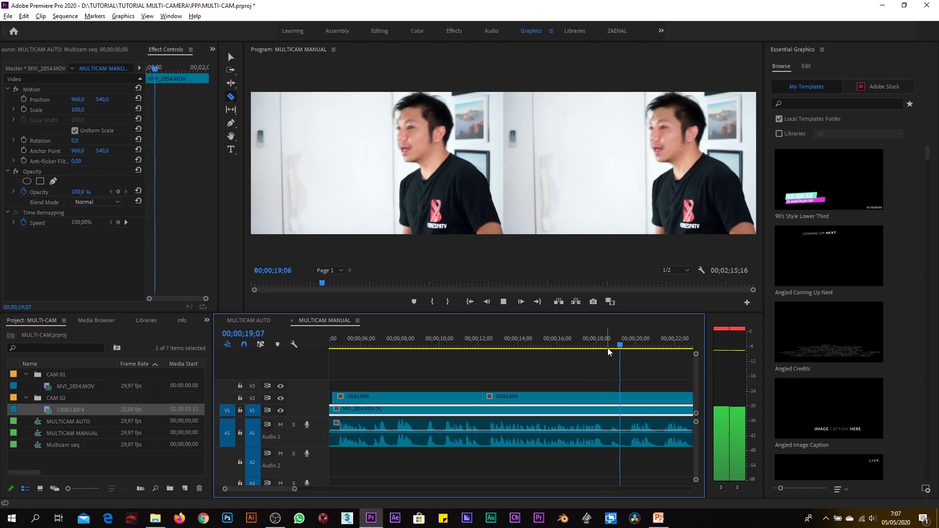
key("space")
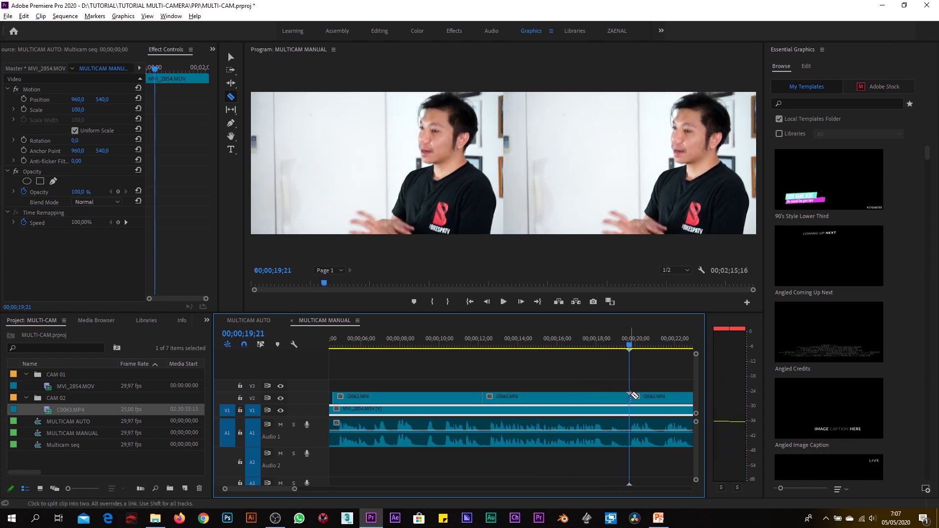
- Disable the middle C0063 piece so MVI_2854 shows, then park the playhead at 15;25
key("v")
left_click(550, 400)
right_click(550, 400)
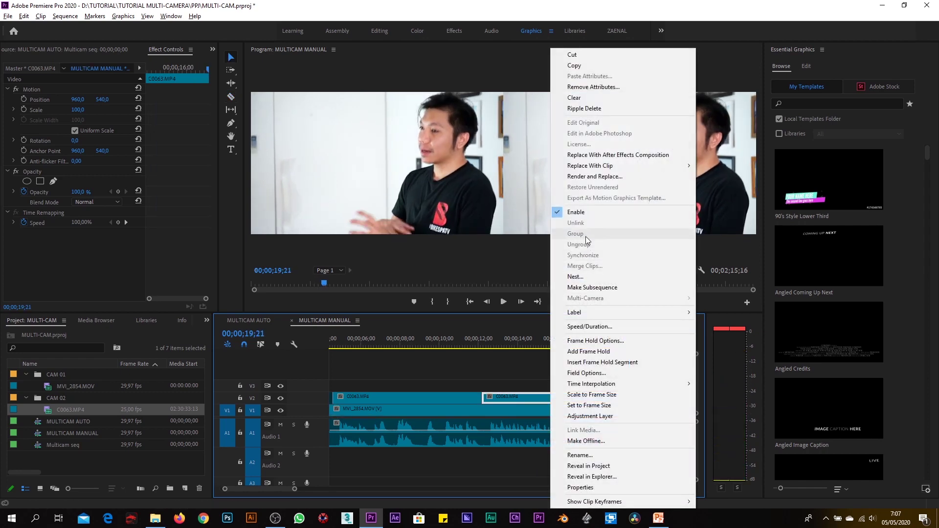
left_click(577, 211)
key("minus")
left_click(484, 342)
- Set the program monitor's Display Mode to Composite Video
left_click(147, 17)
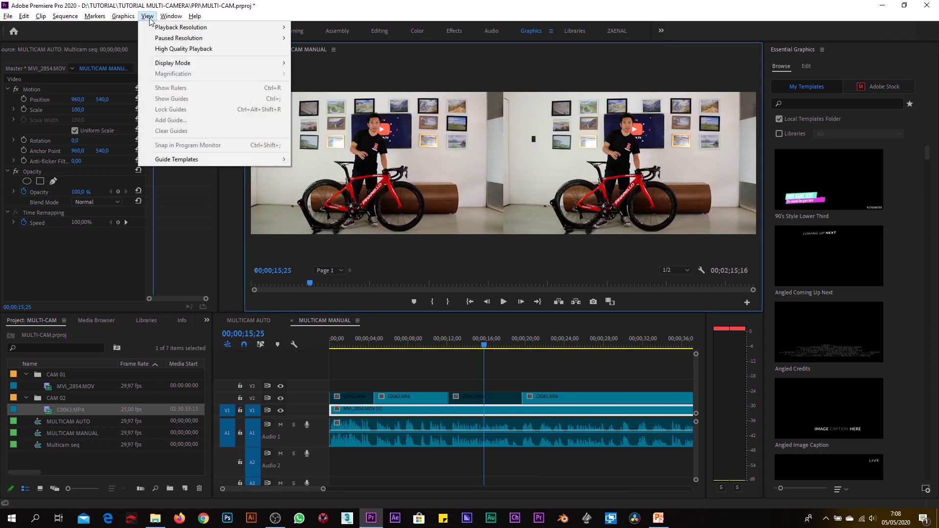
mouse_move(186, 69)
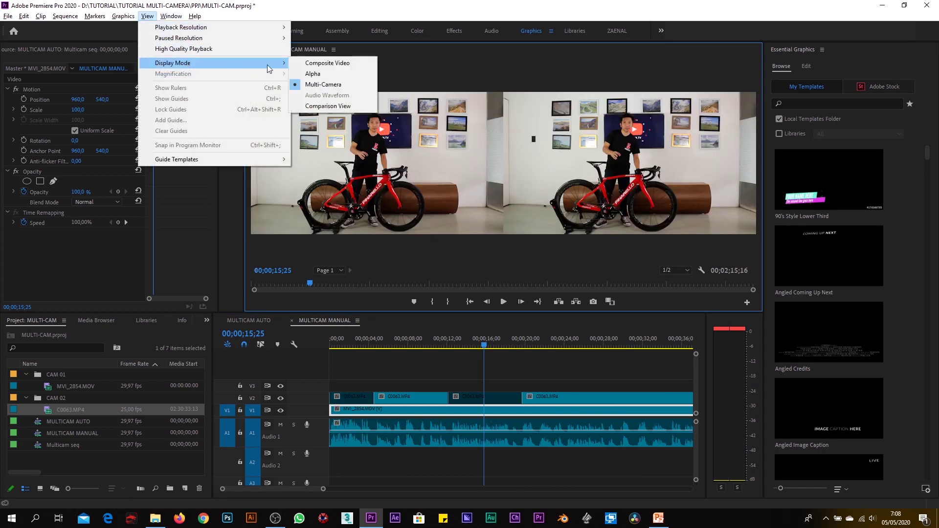
left_click(309, 64)
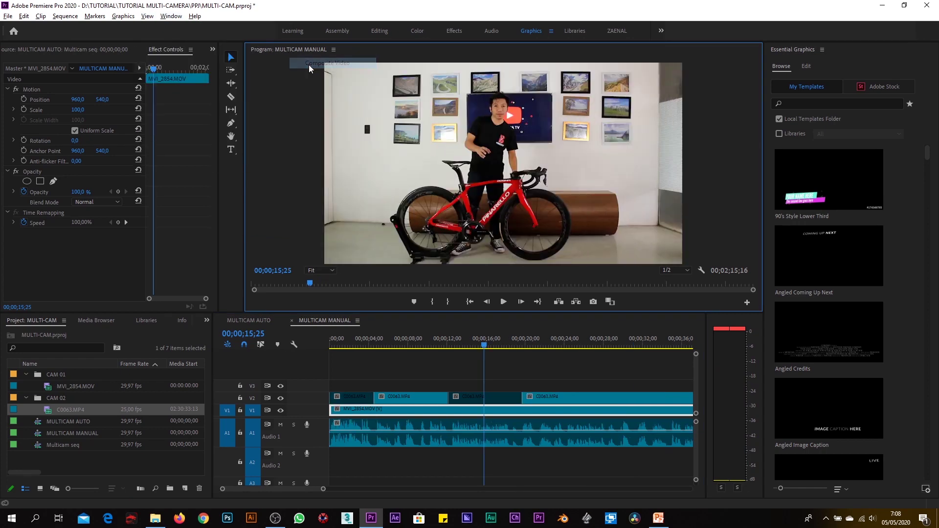
- Play back the edit from about 12;03 to review the angle cuts
left_click(445, 338)
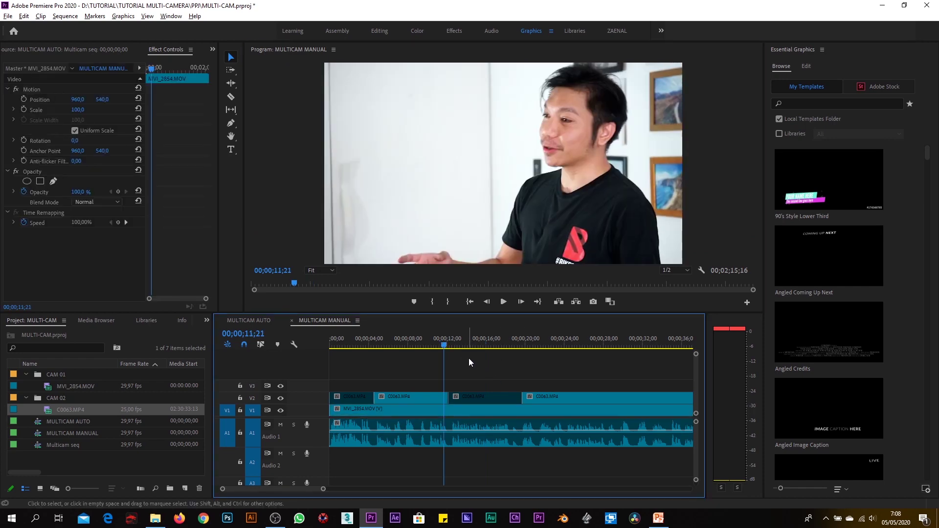
left_click(469, 358)
key("space")
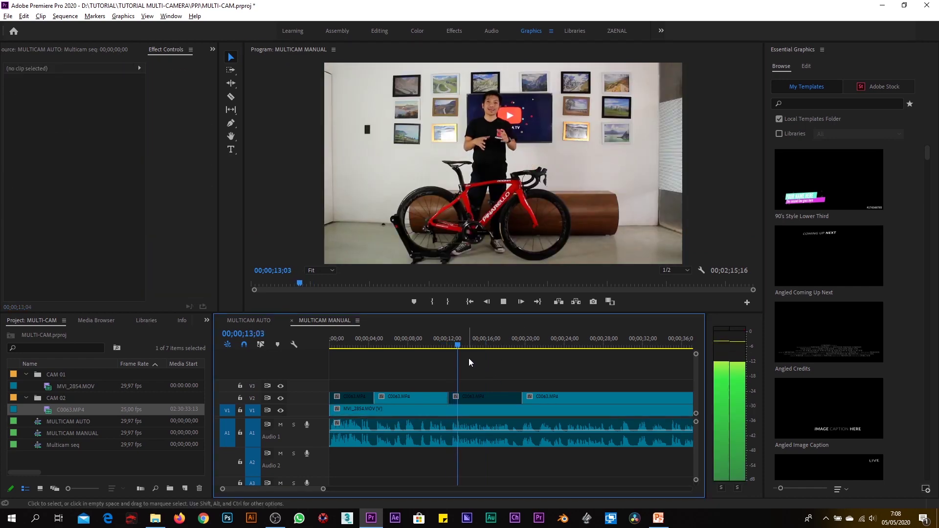
key("minus")
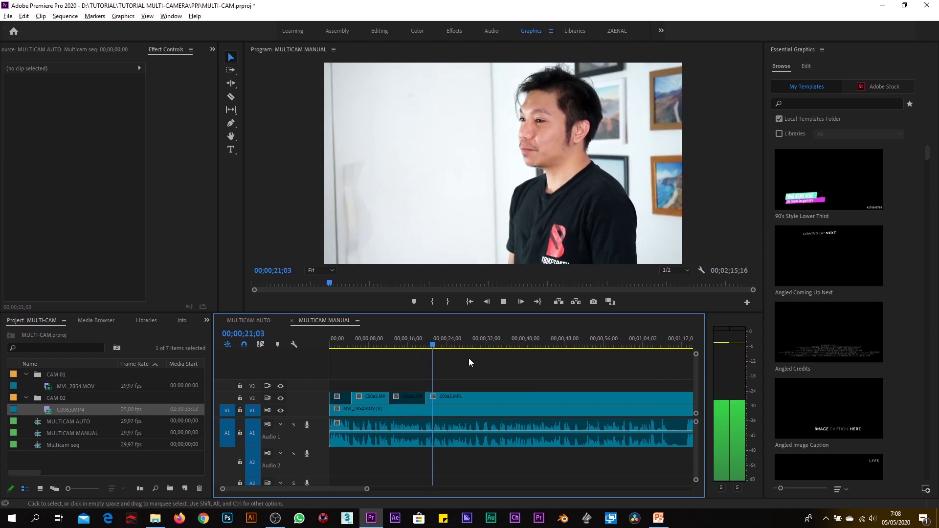
key("=")
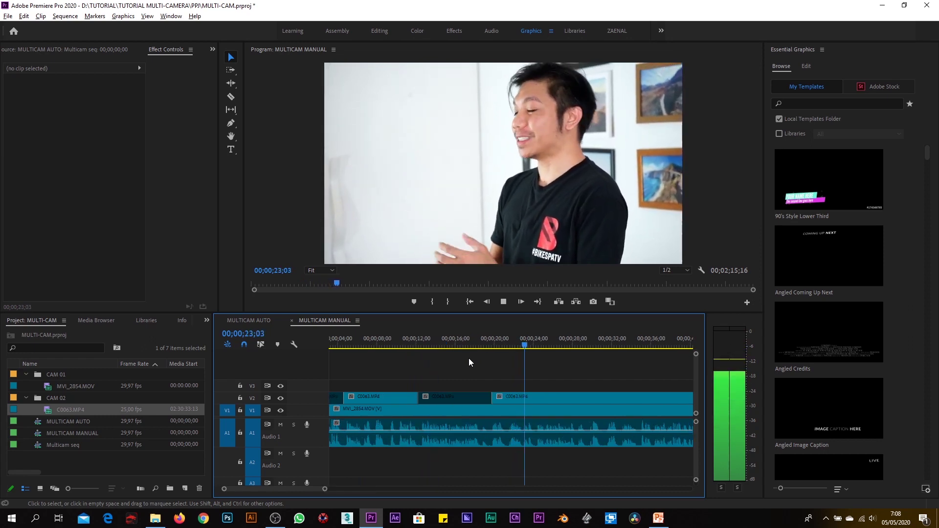
key("minus")
key("=")
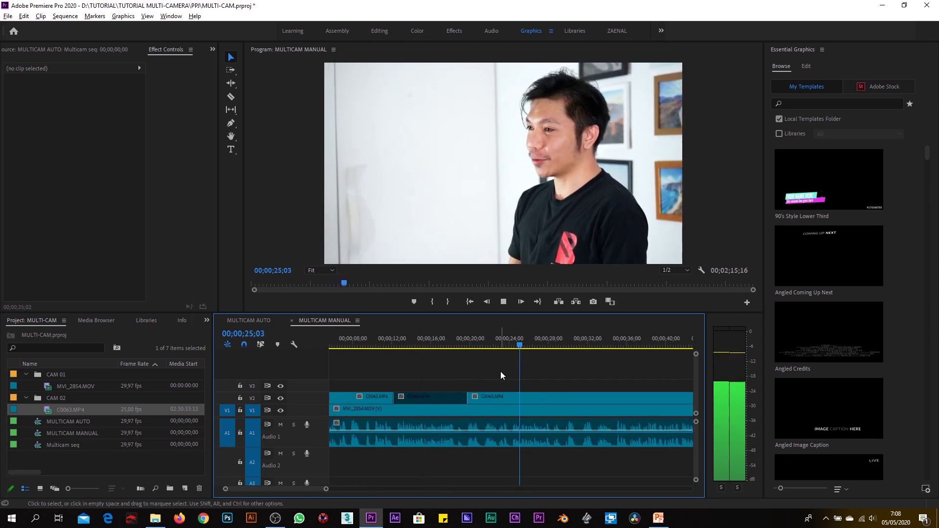
key("c")
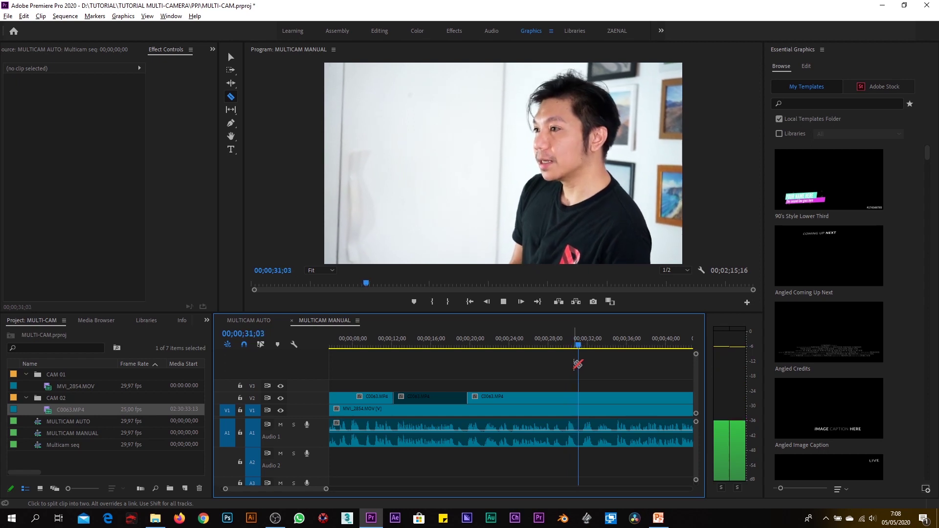
- Razor all tracks at 29;12 and 31;11 and ripple-delete the slice between them
key("space")
left_click(562, 343)
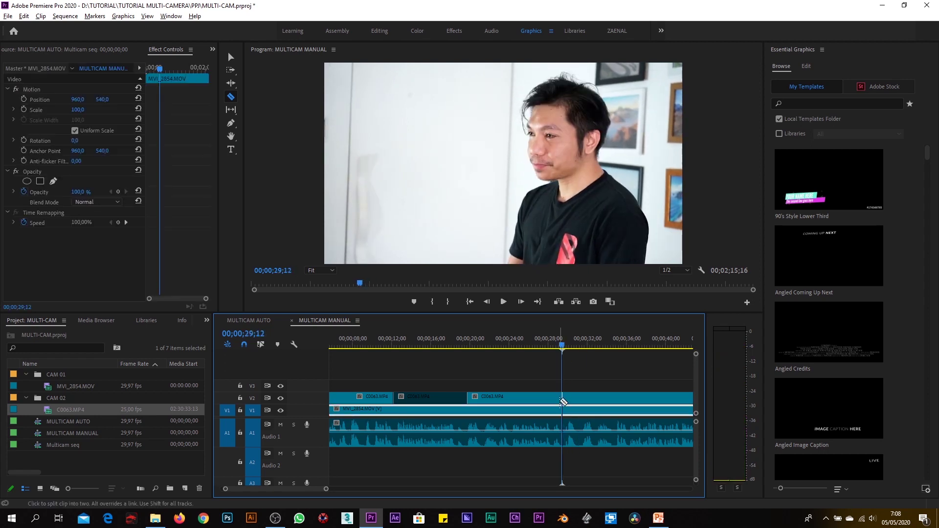
left_click(563, 401, "shift")
key("space")
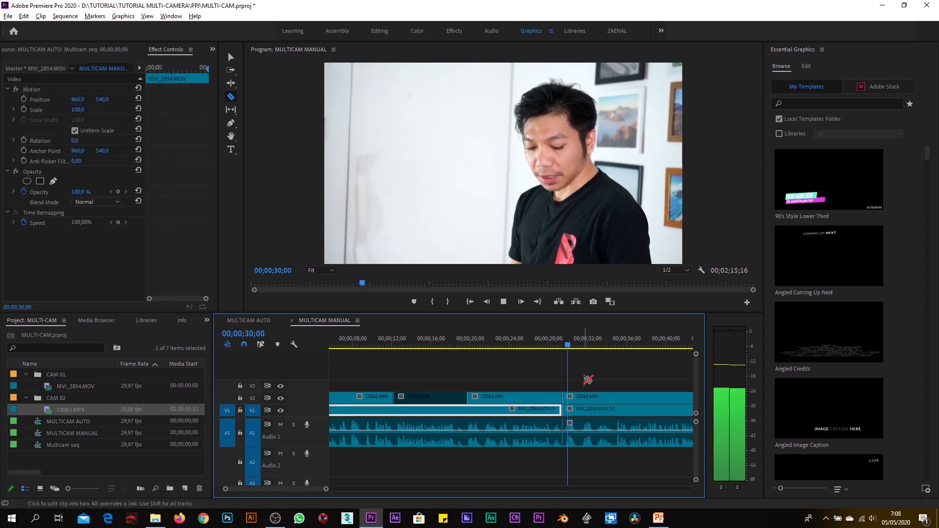
left_click(583, 343)
left_click_drag(584, 343, 582, 344)
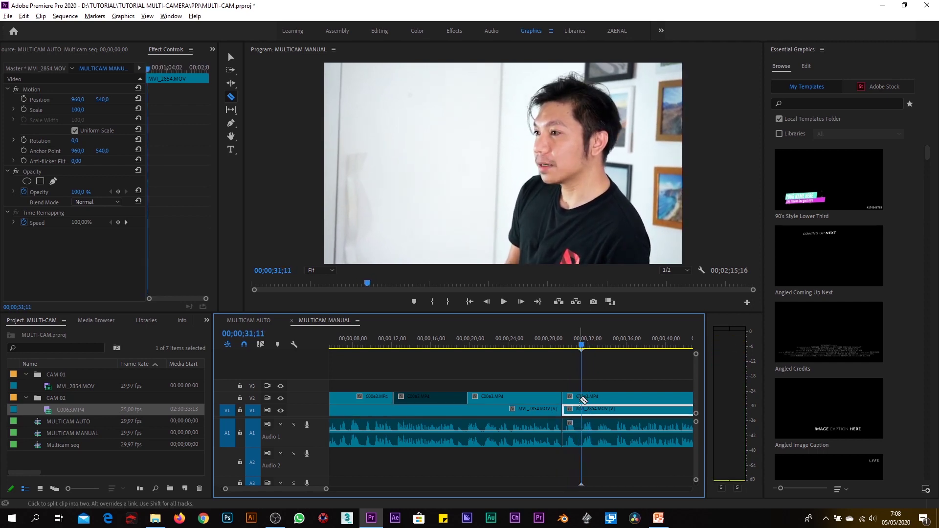
left_click(583, 400, "shift")
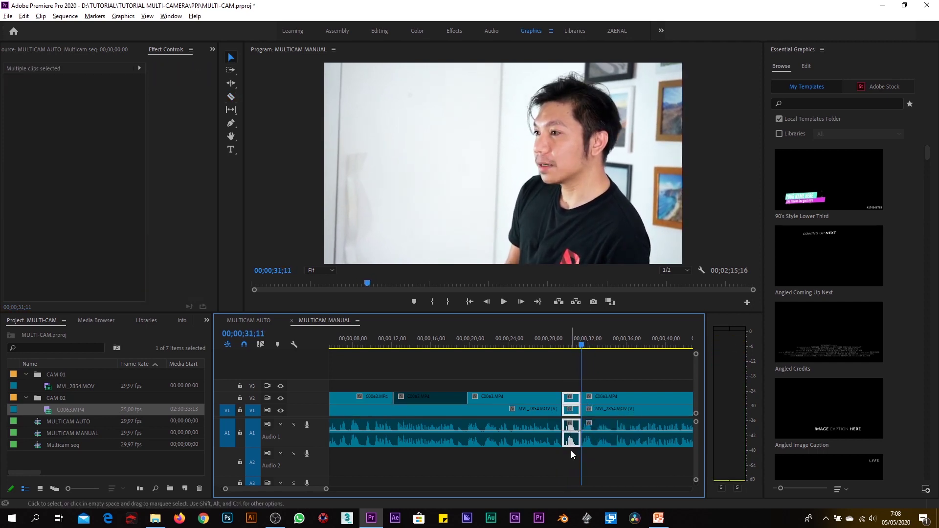
key("shift+Delete")
right_click(570, 406)
left_click(575, 410)
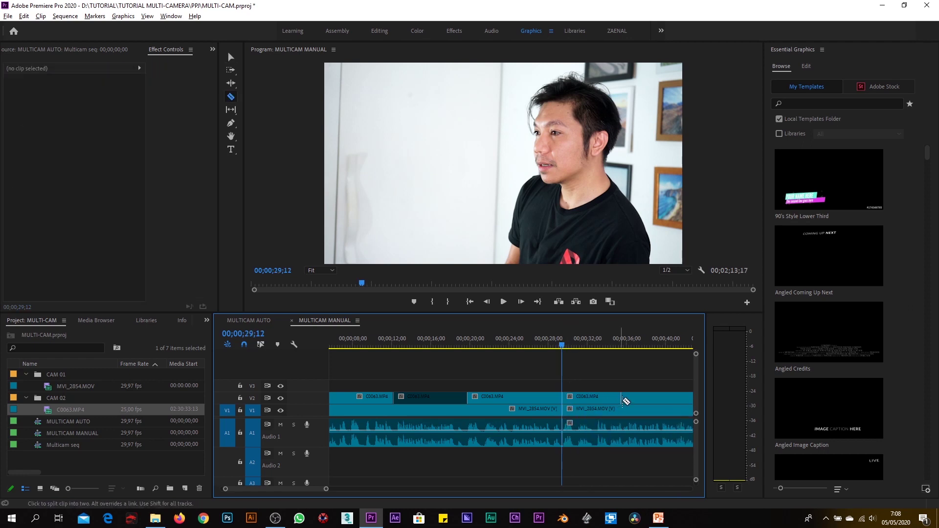
- Disable the next C0063 piece on V2 and play back from 27;28 to review
key("minus")
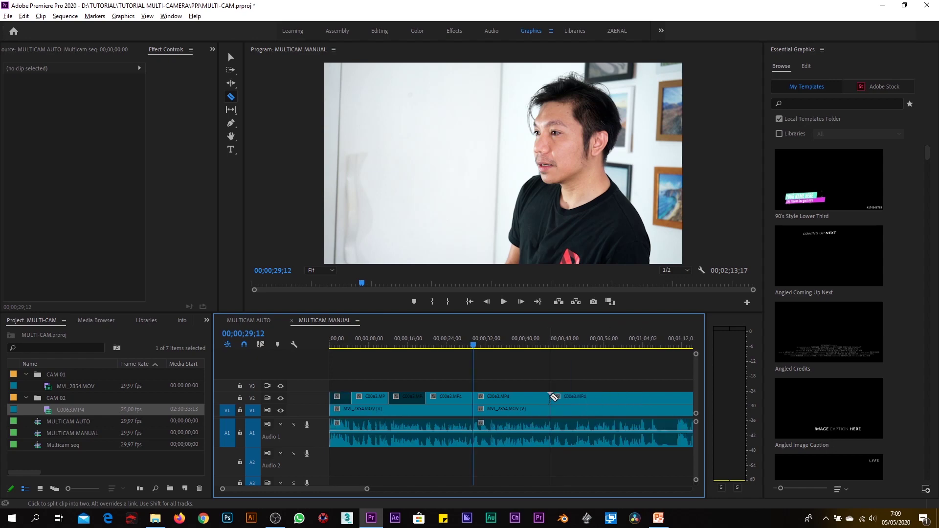
key("v")
right_click(527, 400)
key("Escape")
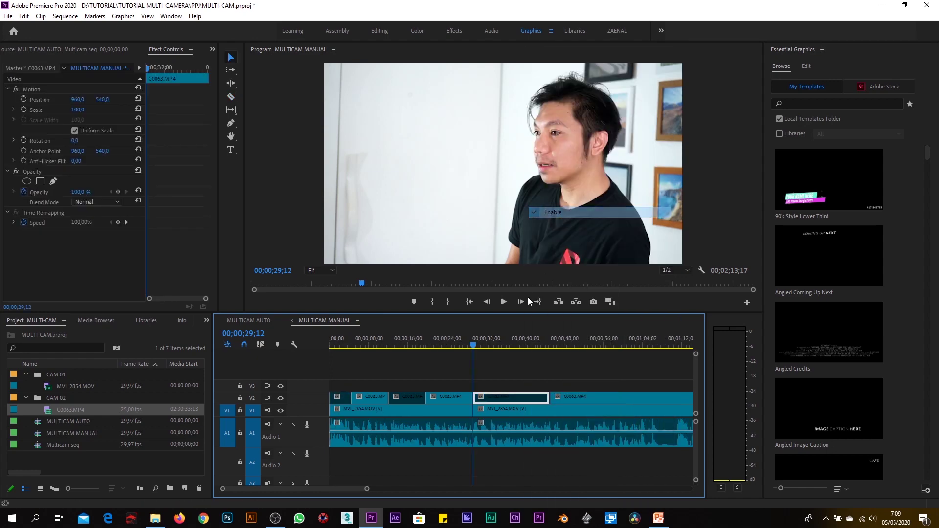
left_click(467, 337)
left_click(485, 351)
key("space")
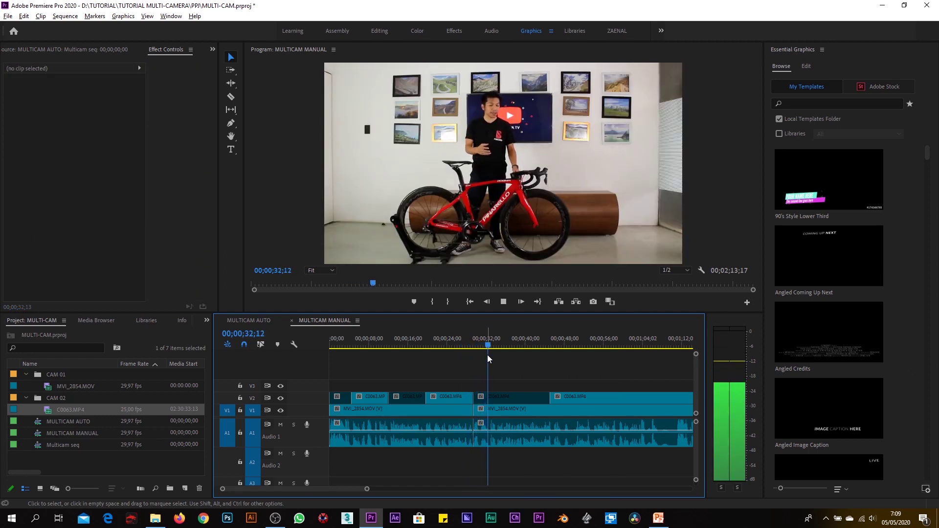
key("equal")
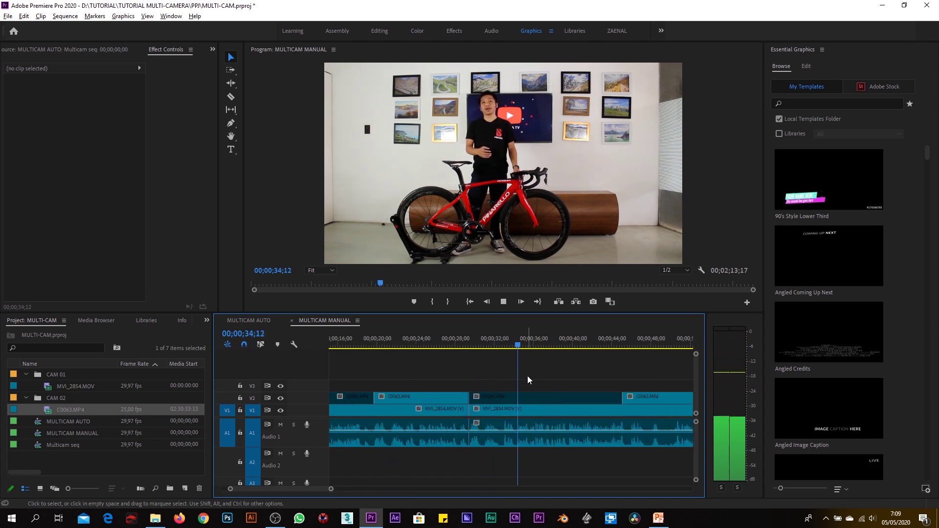
key("minus")
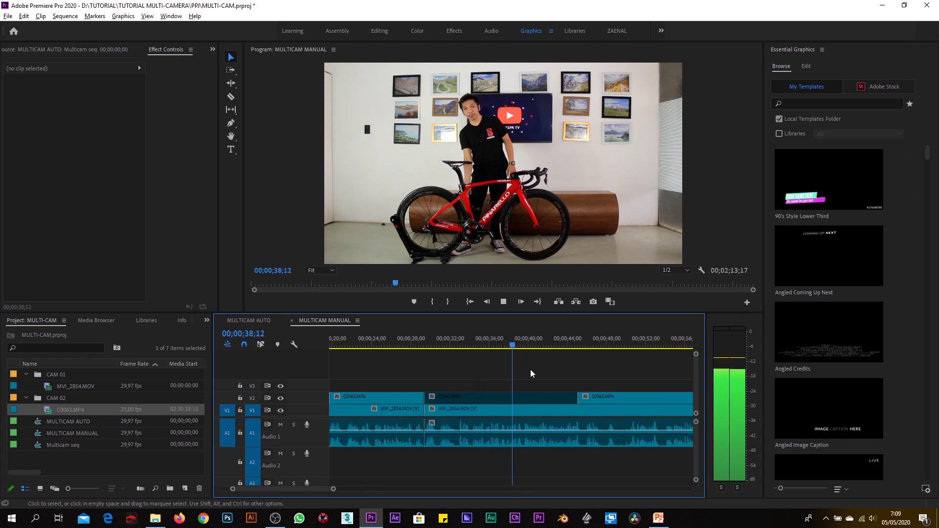
key("equal")
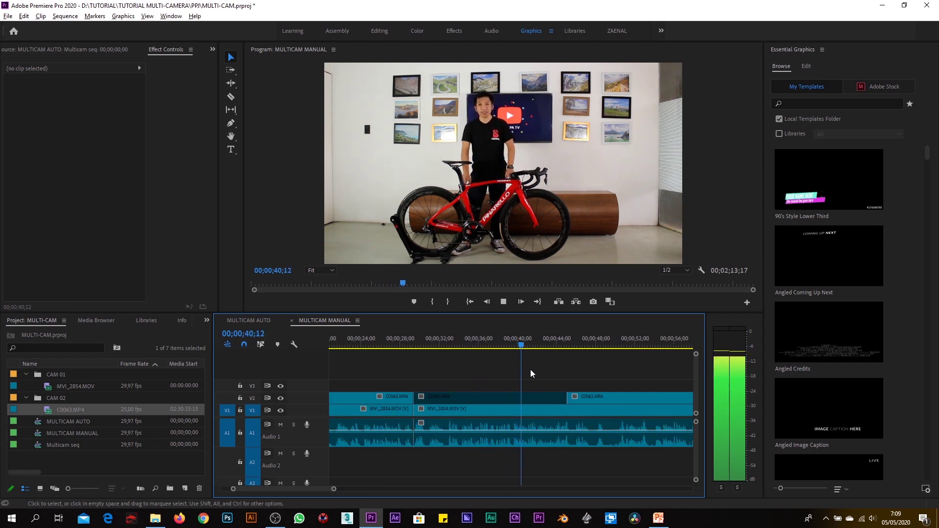
key("equal")
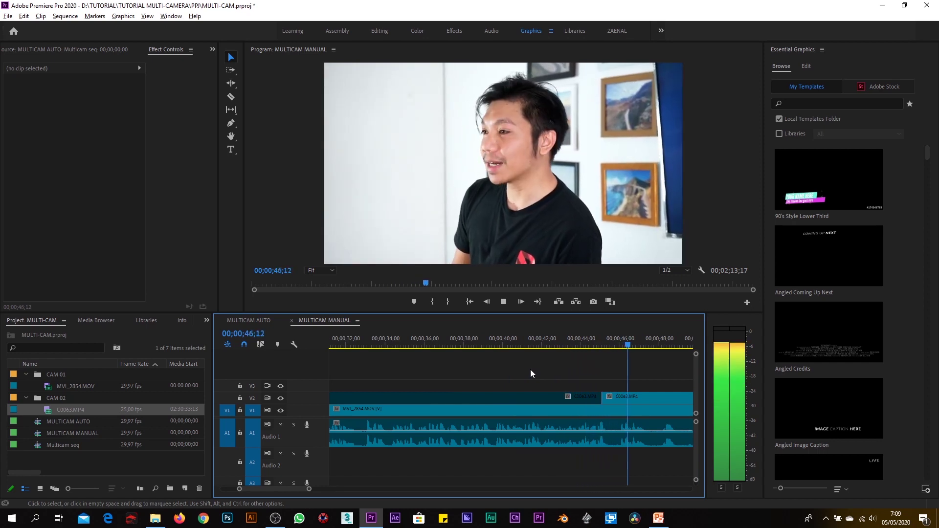
key("minus")
key("minus")
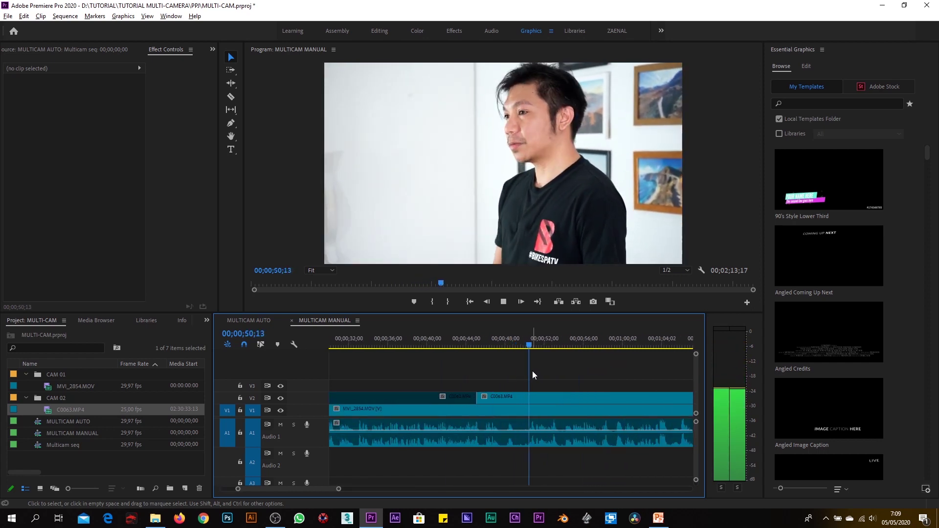
- Shuttle back and forth through the sequence to find the next cut point near 1;10;18
key("space")
key("equal")
key("c")
key("v")
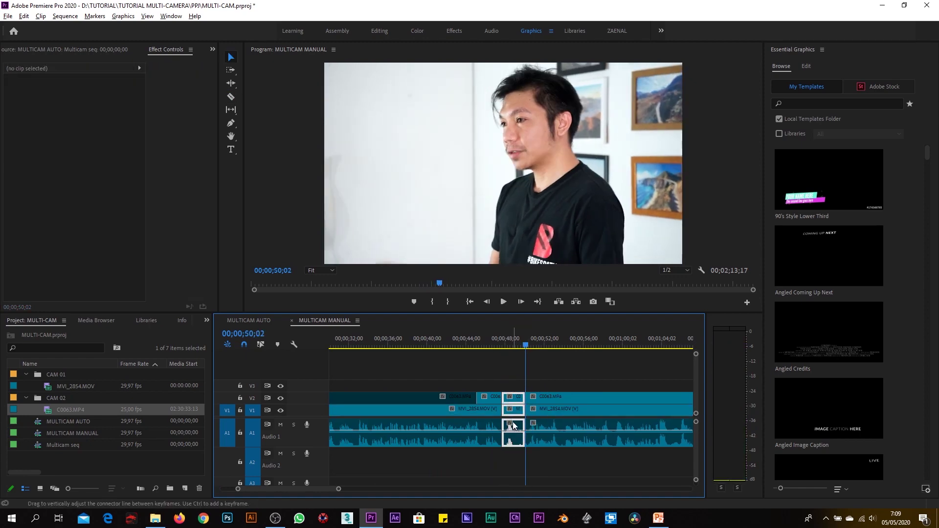
key("j")
key("j")
key("l")
key("l")
key("l")
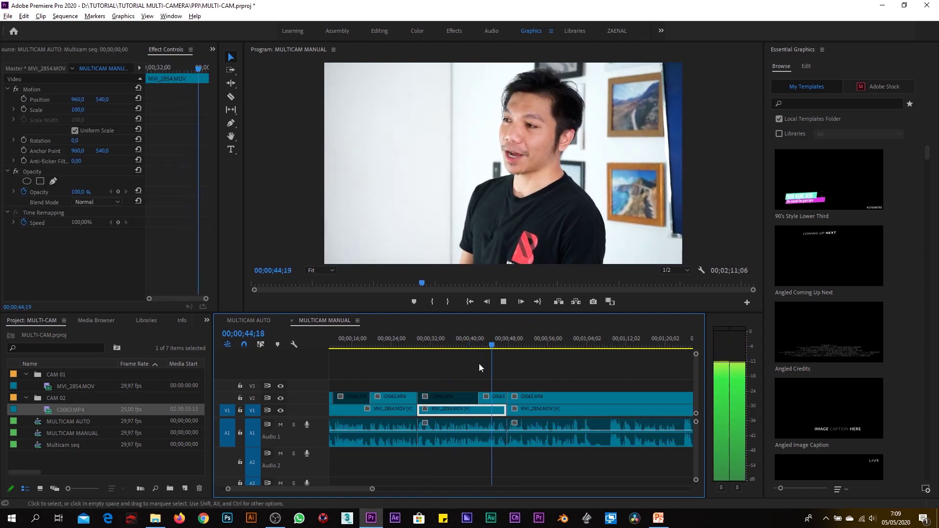
key("minus")
key("minus")
key("equal")
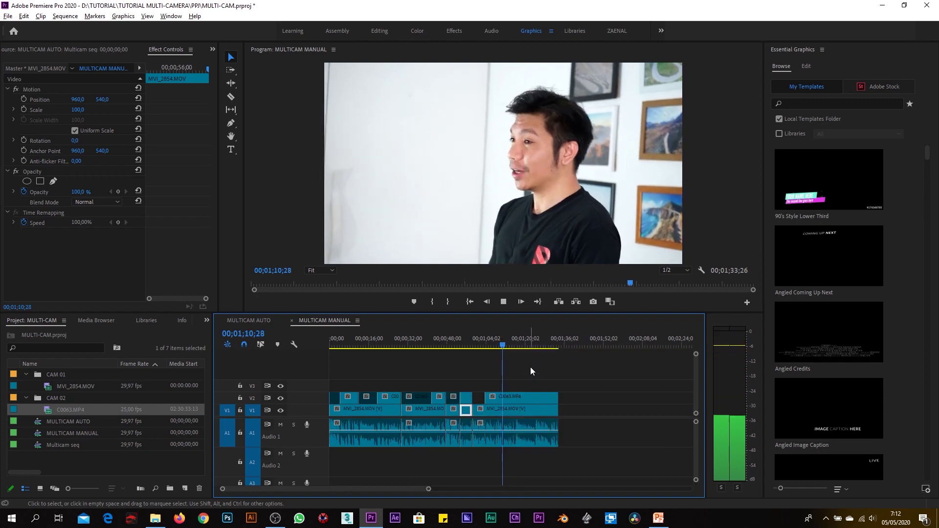
key("equal")
key("space")
key("c")
- Razor the clips at the chosen points and ripple-delete the unwanted section between them
left_click(496, 344)
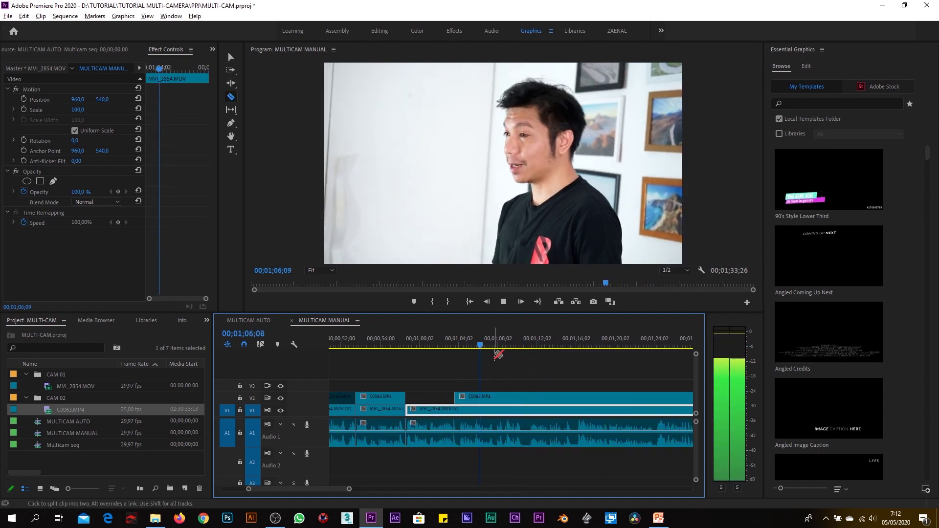
left_click(495, 397, "shift")
left_click(579, 344)
left_click(583, 397, "shift")
key("v")
left_click(537, 409)
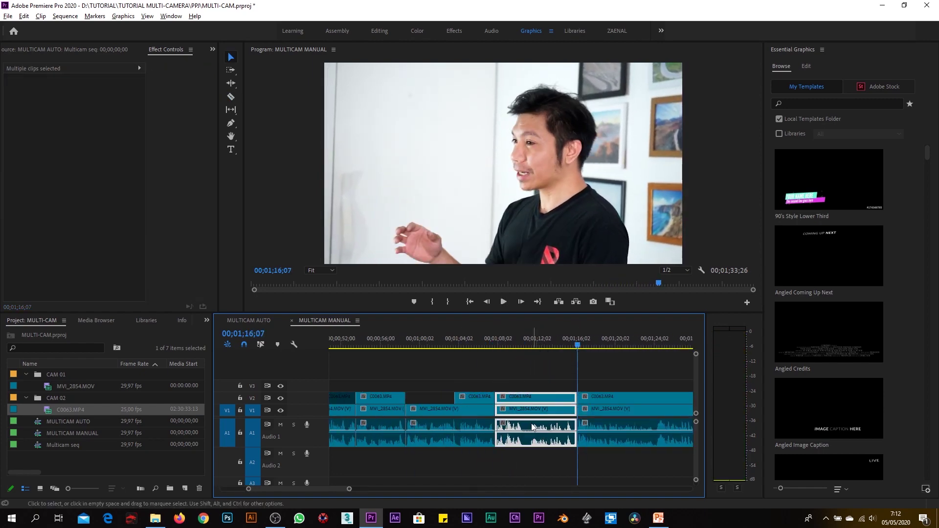
key("shift+Delete")
key("space")
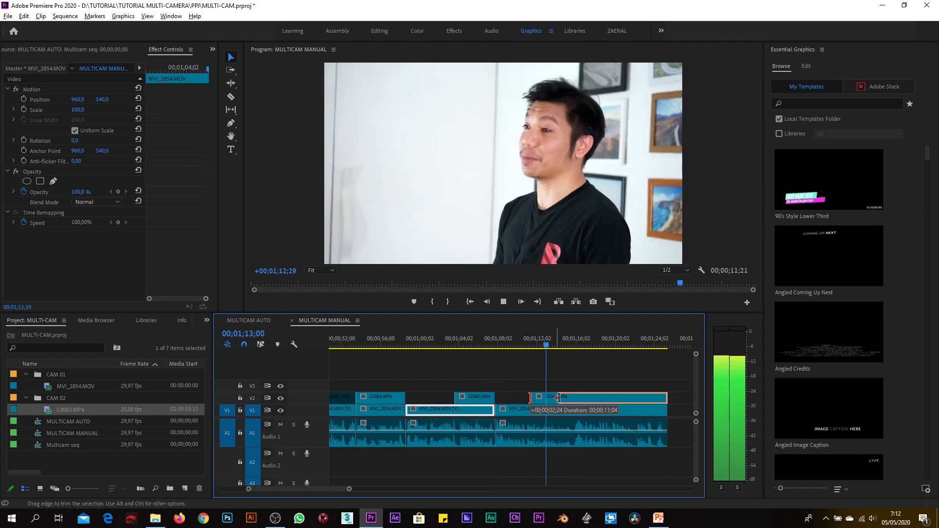
- Trim the C0063 clip on V2 to start later and end earlier, then save the project
left_click_drag(532, 397, 571, 397)
key("space")
key("space")
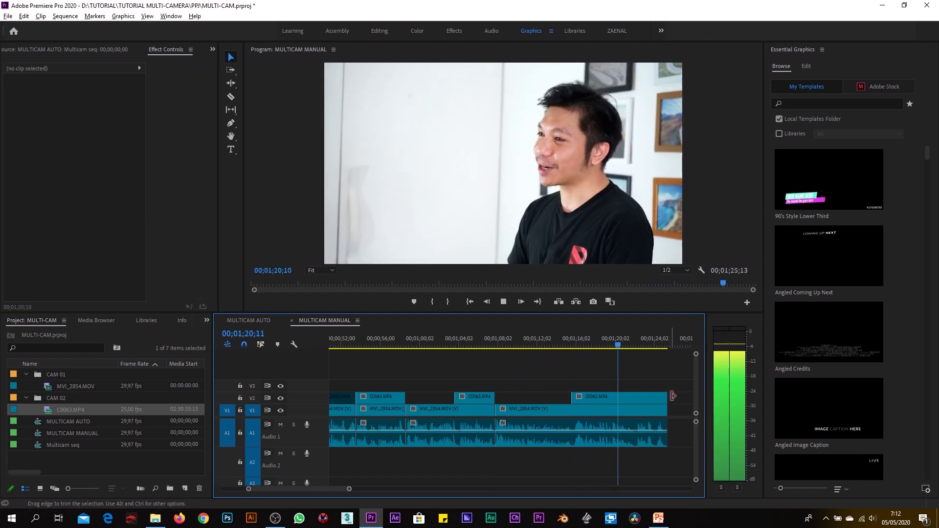
left_click_drag(672, 396, 638, 396)
left_click(646, 410)
key("space")
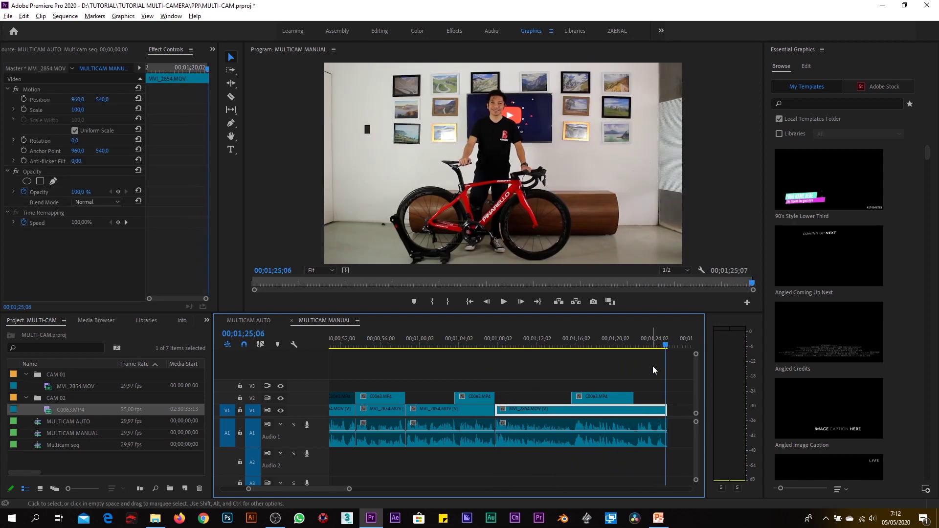
key("Home")
key("ctrl+s")
key("backslash")
left_click(344, 354)
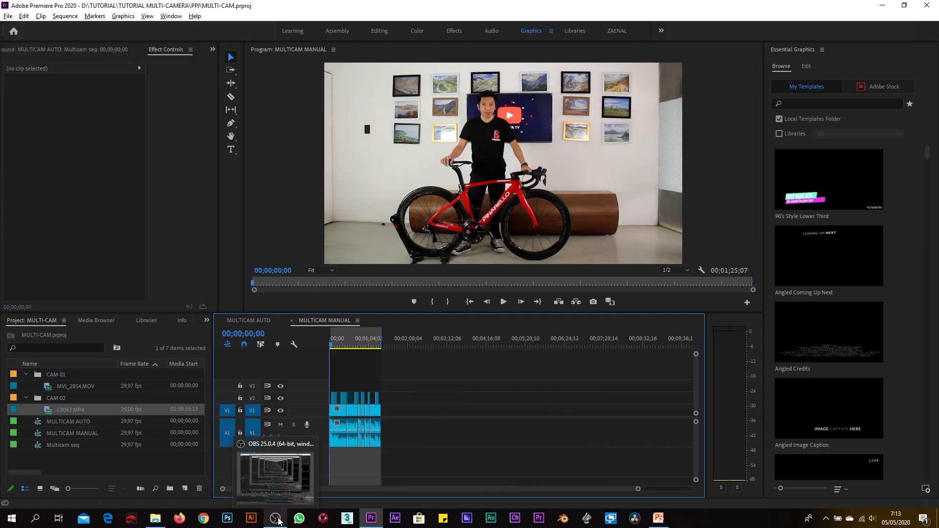
key("space")
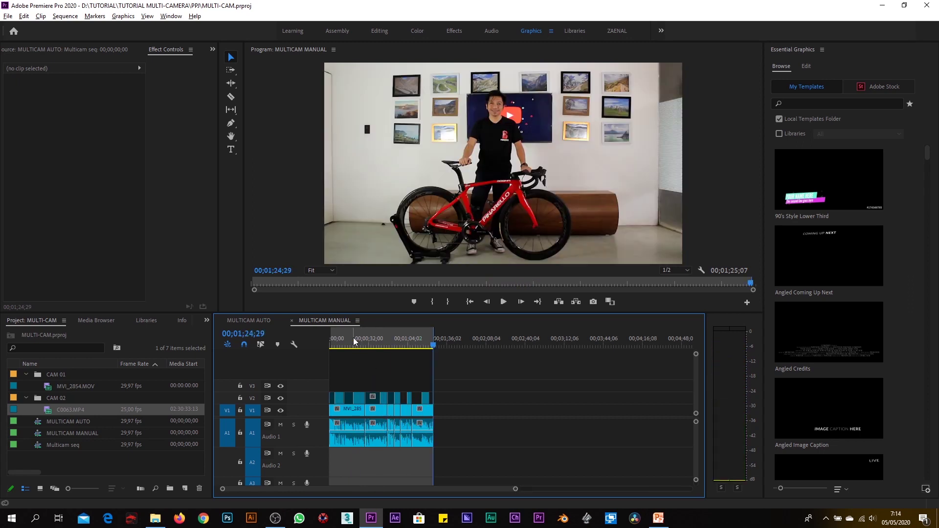
- Import Bike SPA Final Logo.png from the TUTORIAL MULTI-CAMERA folder into the project
key("Home")
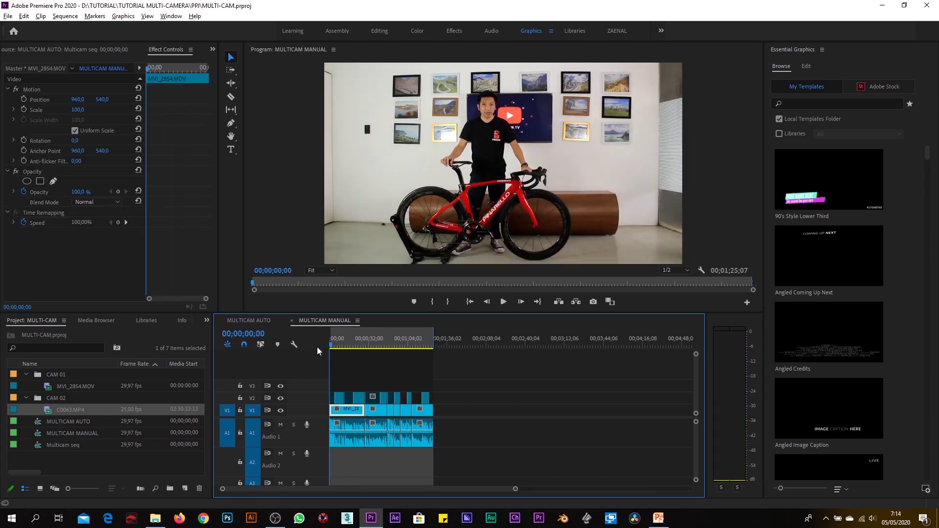
left_click(26, 374)
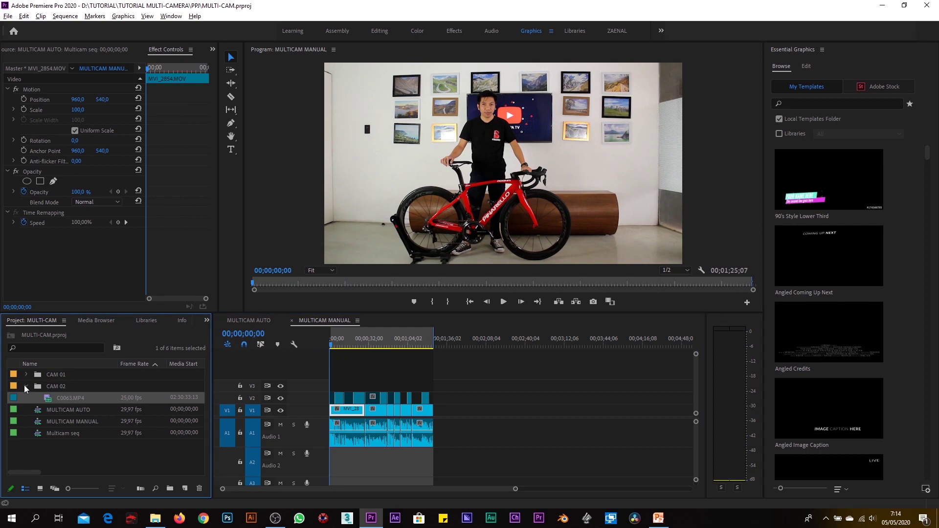
left_click(26, 385)
double_click(58, 443)
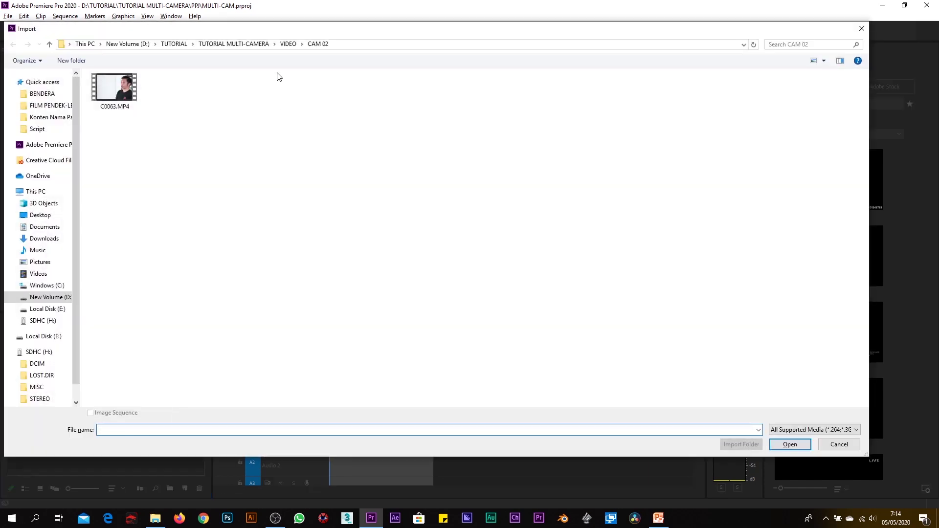
left_click(234, 44)
left_click(112, 141)
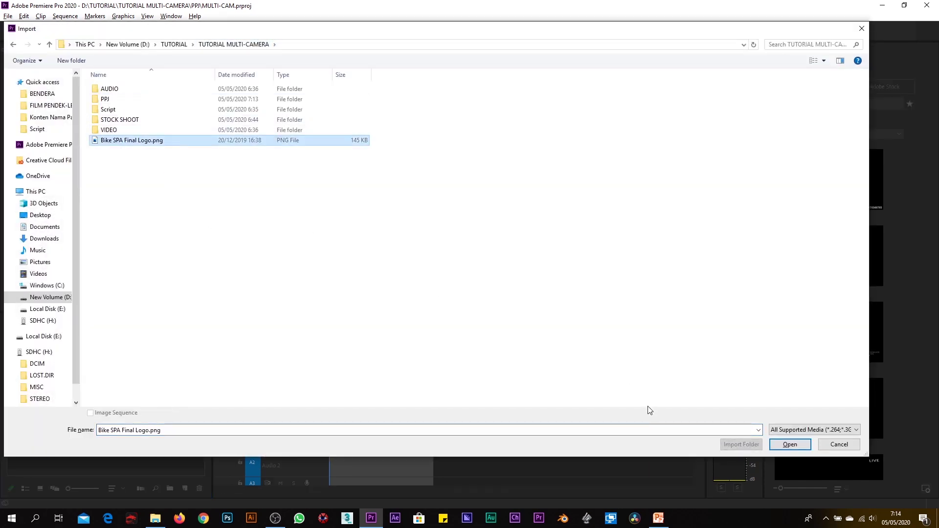
left_click(789, 445)
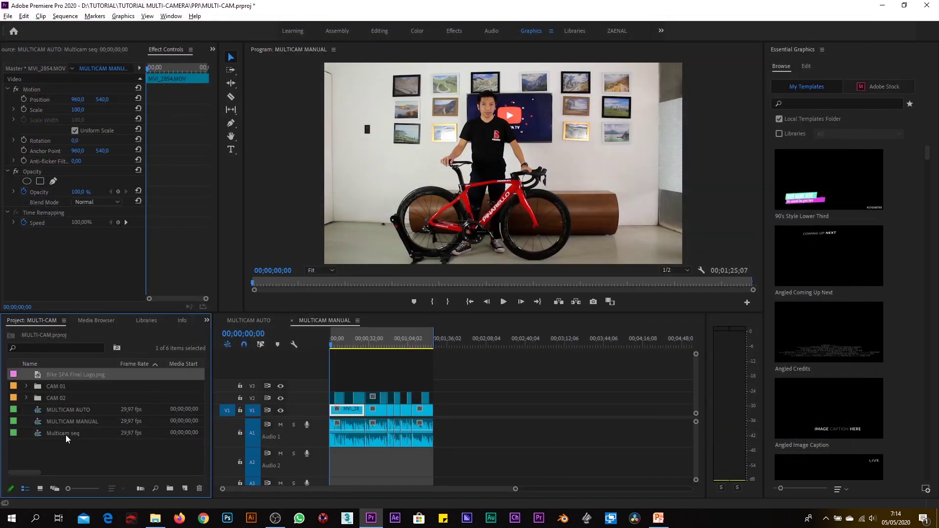
- Place the logo on V3 of MULTICAM MANUAL, scaled to 7 at position 1789,961
mouse_move(47, 376)
left_mouse_down()
mouse_move(441, 387)
mouse_move(433, 387)
left_mouse_up()
left_click(371, 342)
left_click(376, 387)
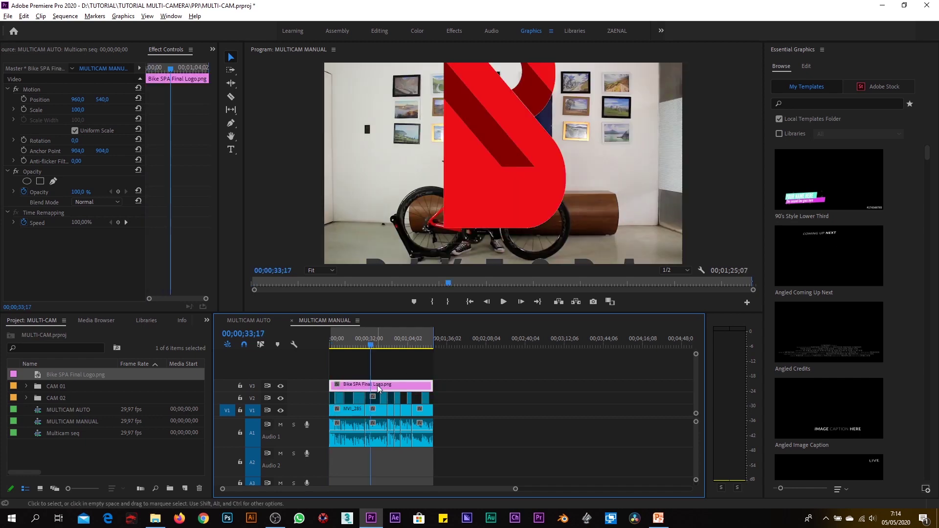
left_click_drag(83, 112, 44, 112)
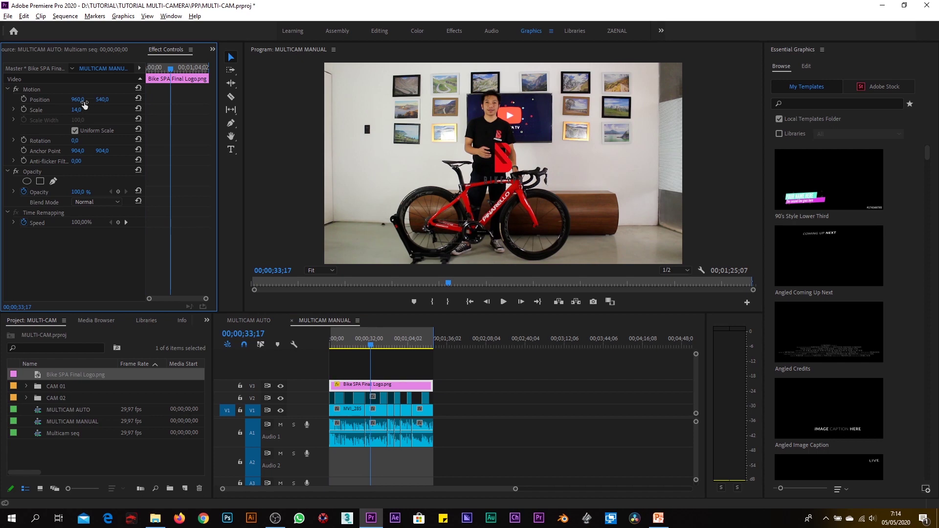
left_click_drag(84, 99, 206, 100)
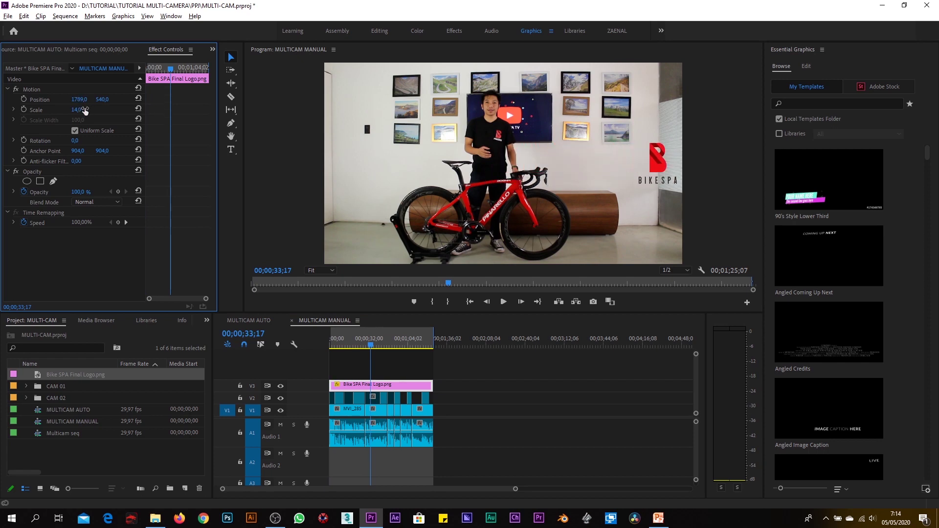
left_click_drag(94, 101, 186, 100)
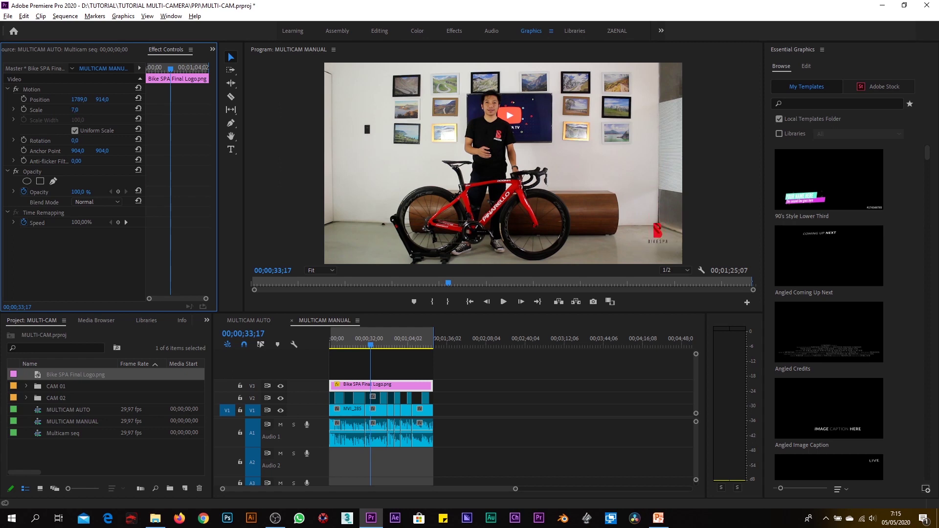
left_click_drag(107, 100, 115, 100)
left_click(358, 385)
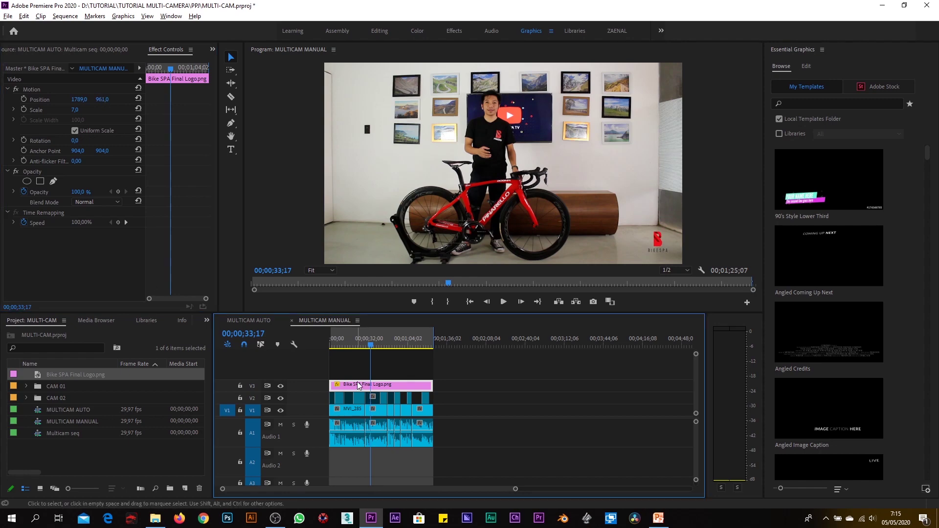
- Paste the logo clip onto V2 of MULTICAM AUTO, extend it to the sequence end, and play it back
right_click(358, 385)
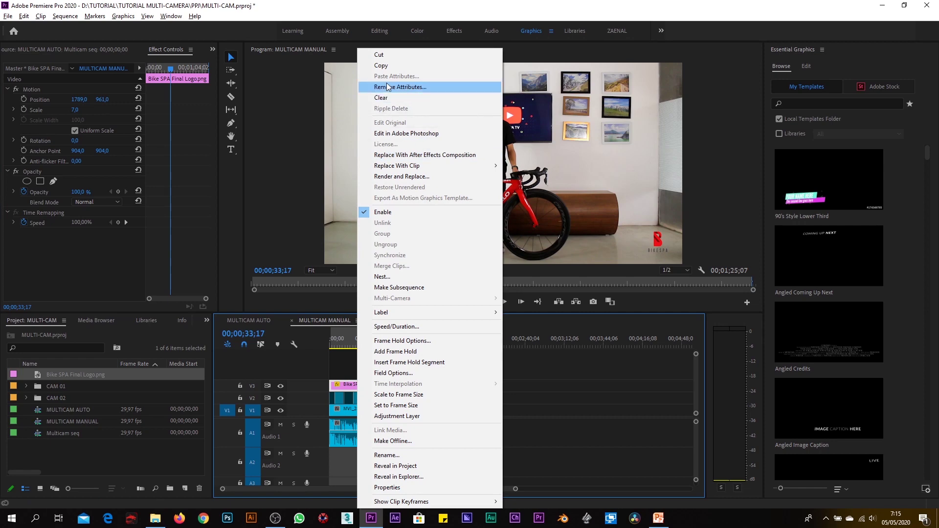
left_click(387, 67)
left_click(239, 320)
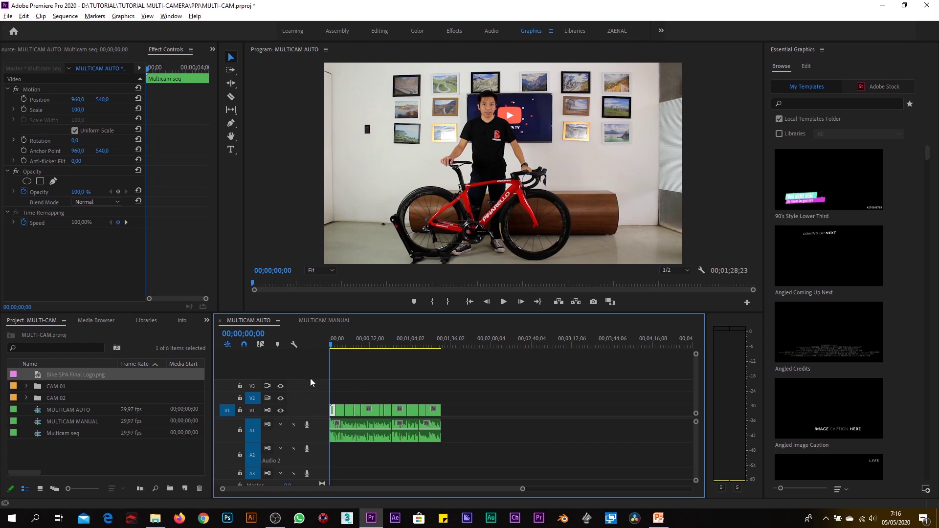
key("ctrl+v")
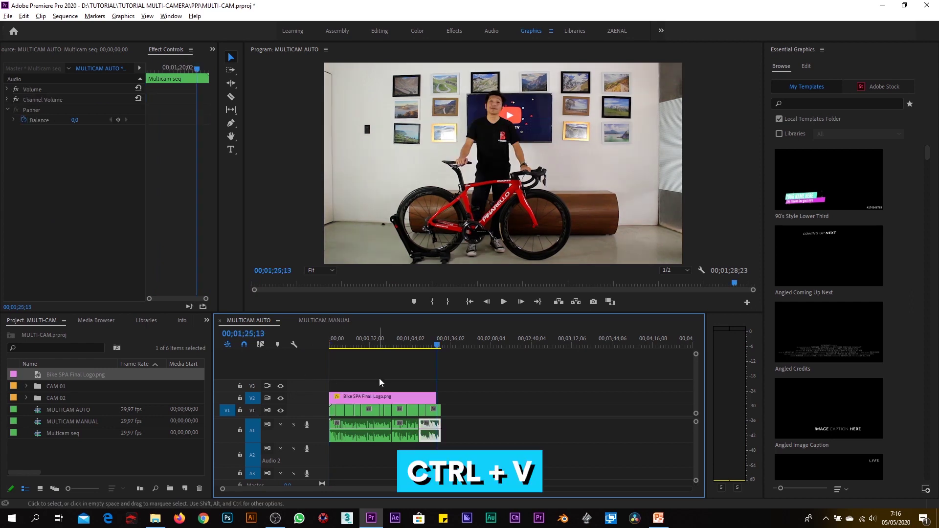
left_click_drag(435, 396, 440, 396)
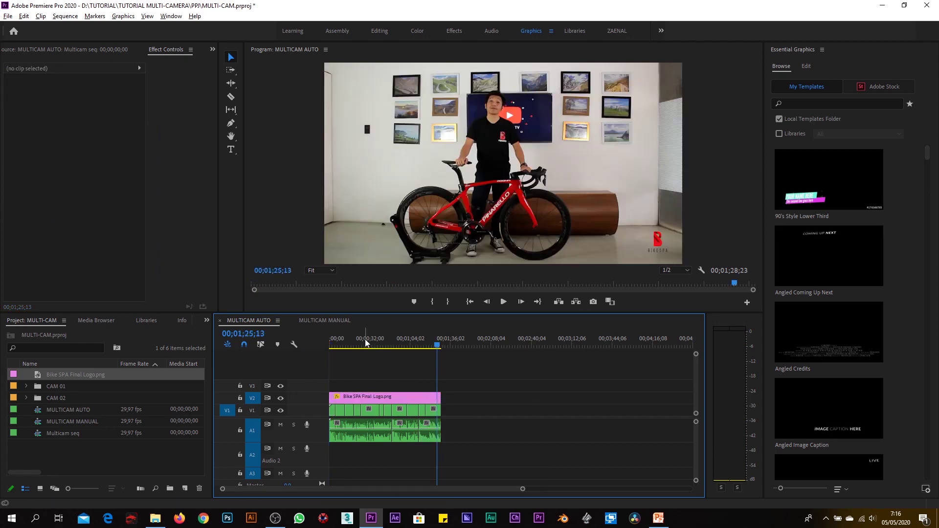
key("Home")
left_click(353, 371)
key("space")
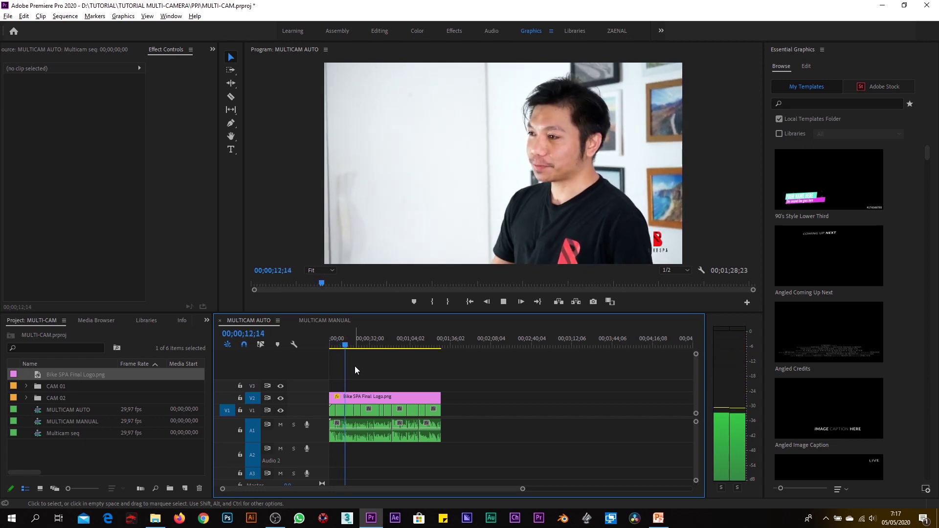
- Stop playback and save the project
key("space")
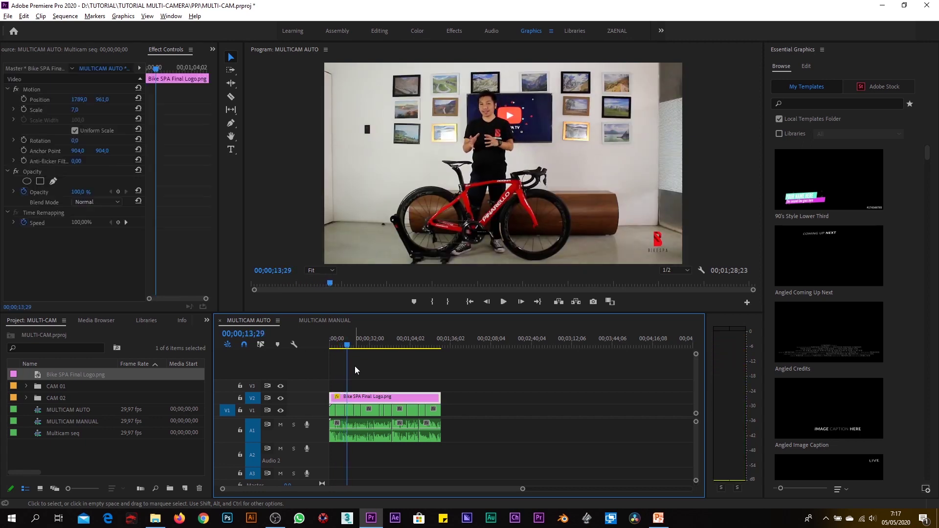
key("ctrl+s")
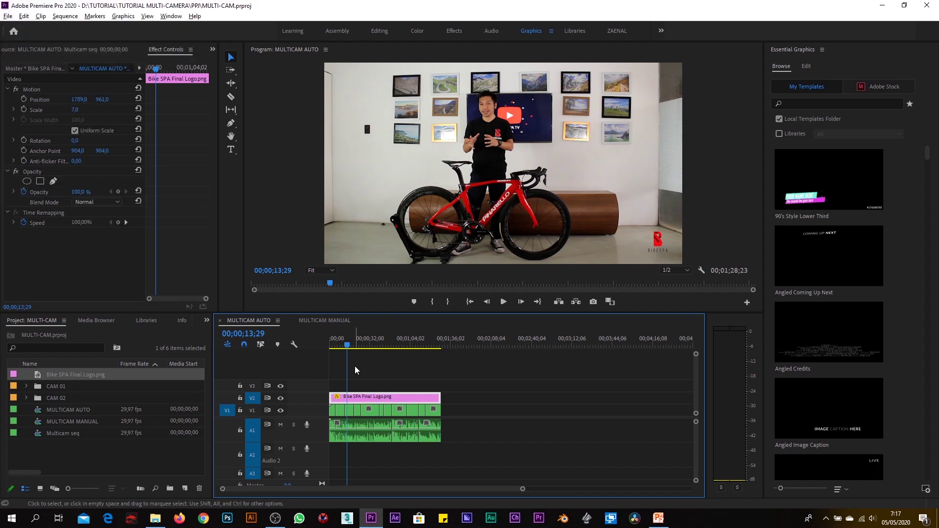